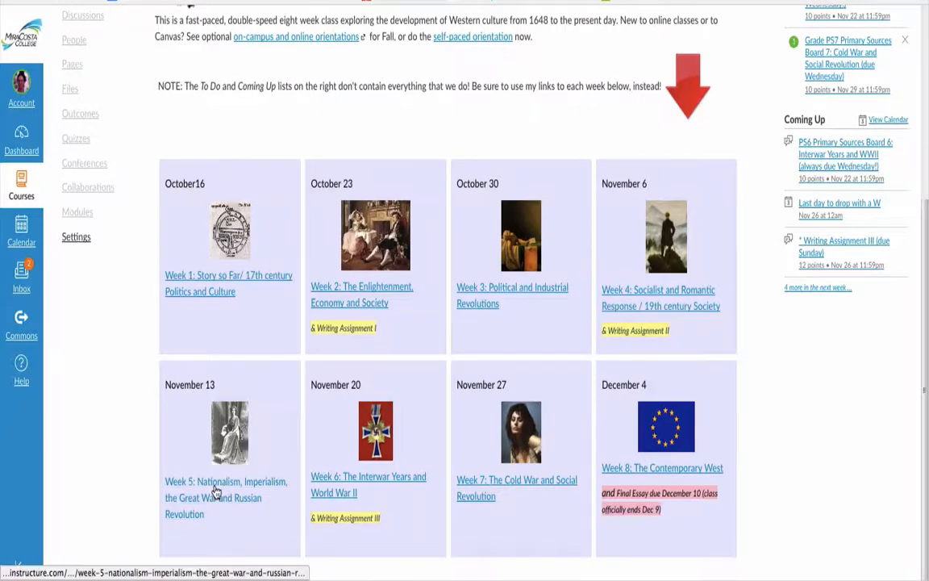
# - Open the Week 5 page and load its "Read and discuss textbook and documents" assignment in a new Perusall window
pyautogui.click(216, 491)
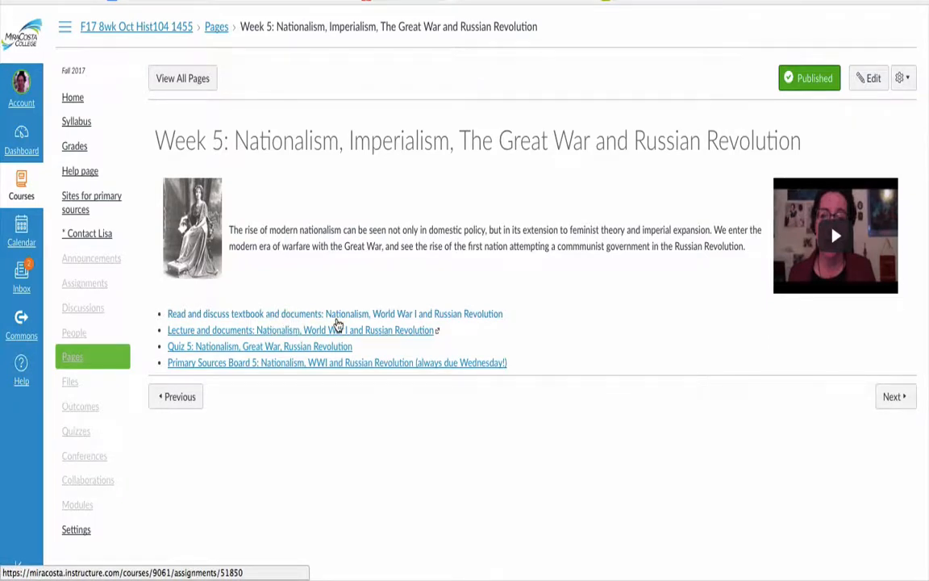
pyautogui.click(345, 320)
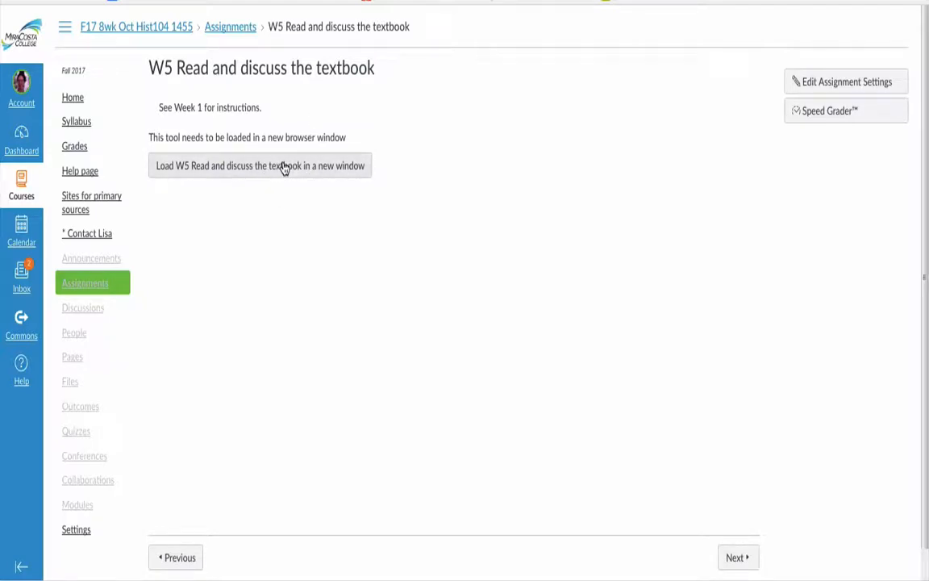
pyautogui.click(284, 167)
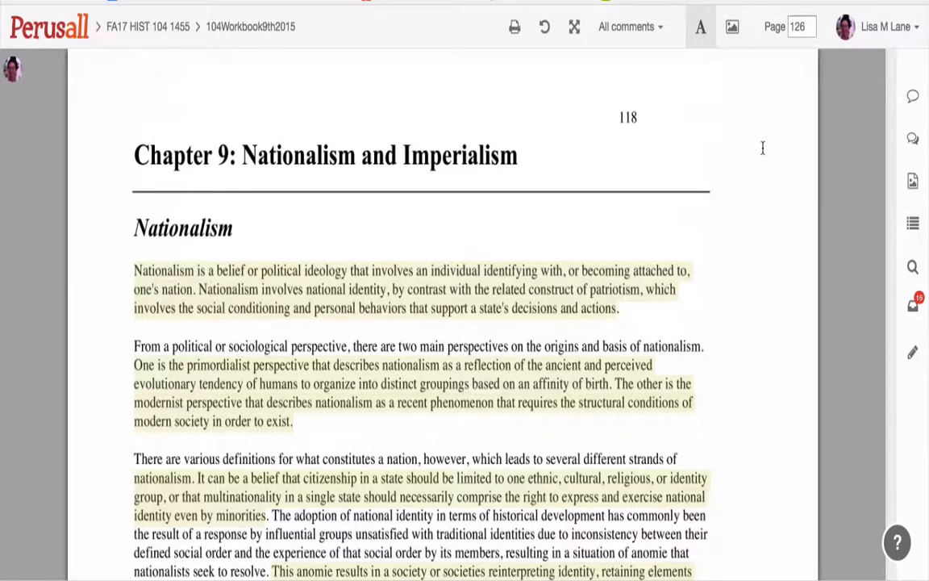
# - Show all conversations, read the thread asking what criteria make a region a nation, and return to the conversation list
pyautogui.click(914, 141)
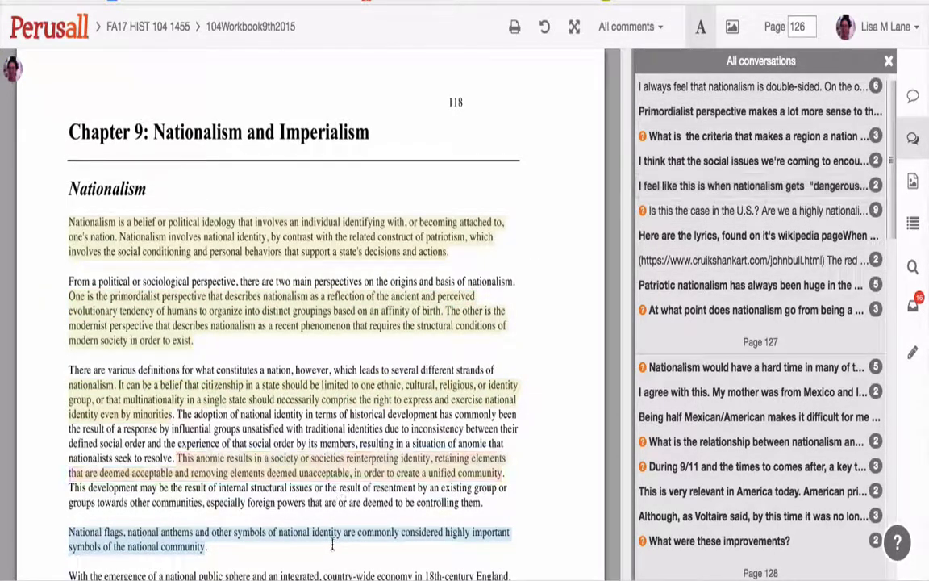
pyautogui.click(706, 137)
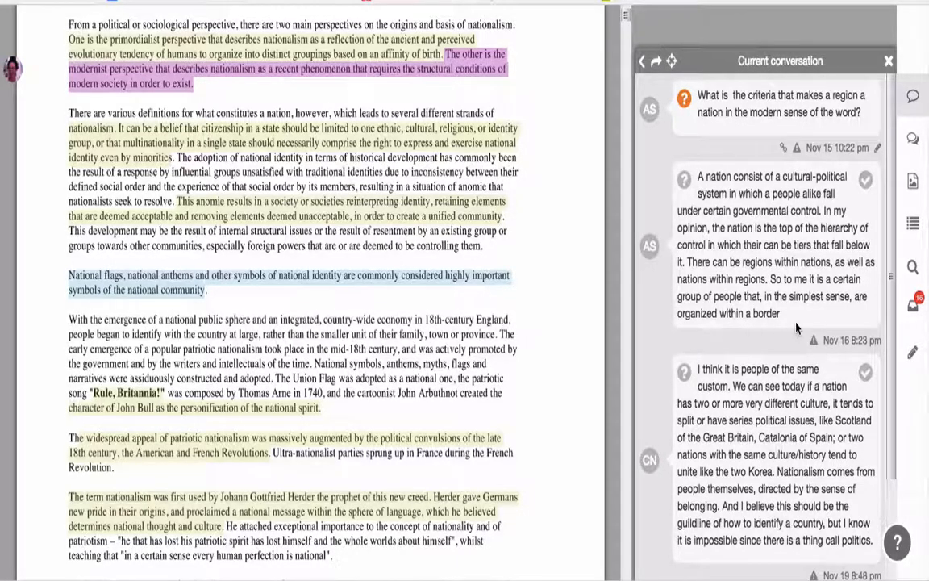
pyautogui.scroll(-3, 789, 327)
pyautogui.scroll(3, 797, 324)
pyautogui.click(642, 60)
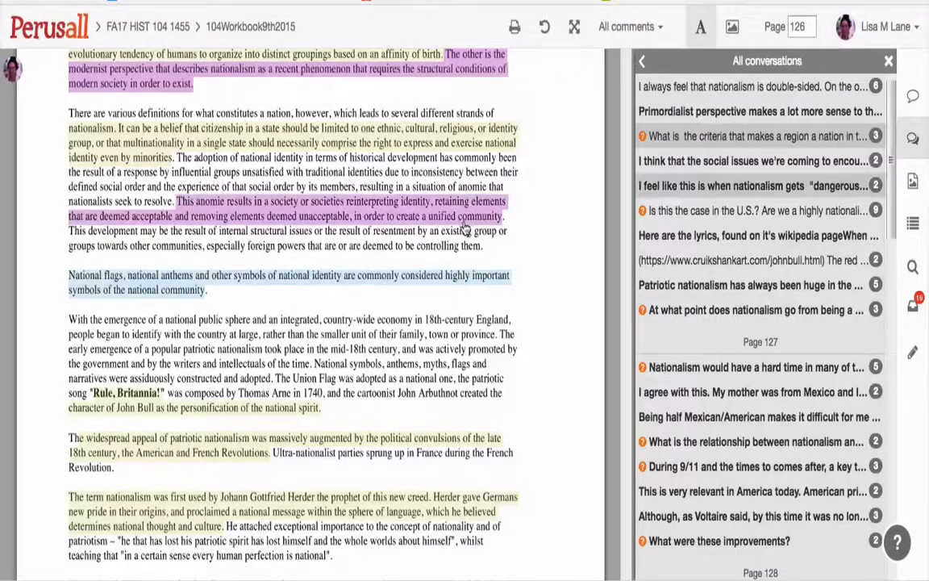
# - Read the page 128 question about how the phrase differs from the definition of nation, and return to the conversation list
pyautogui.scroll(-15, 464, 229)
pyautogui.scroll(-5, 459, 226)
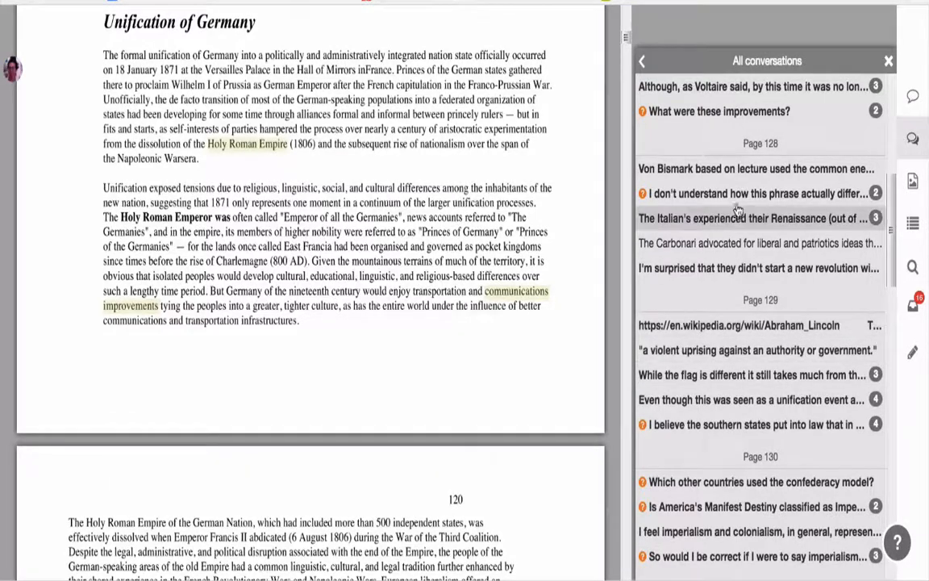
pyautogui.click(774, 194)
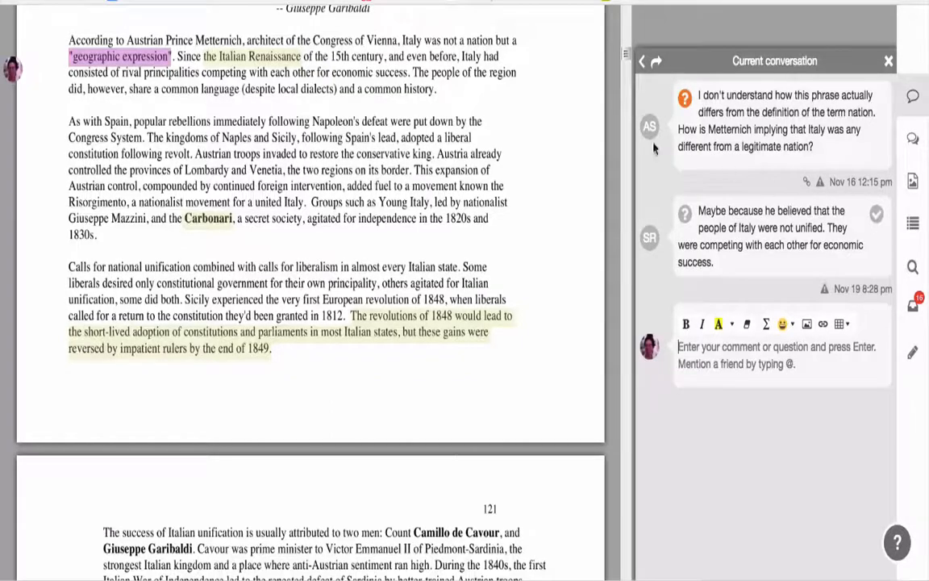
pyautogui.click(643, 61)
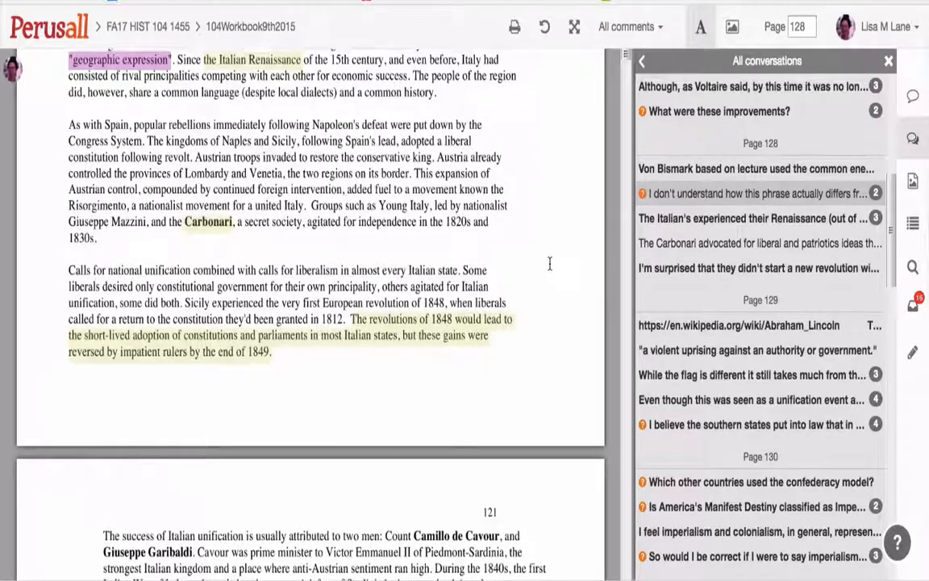
# - Read the replies to the page 137 question "What does this mean?" and return to the conversation list
pyautogui.scroll(1, 549, 264)
pyautogui.scroll(-3, 549, 263)
pyautogui.scroll(-4, 674, 323)
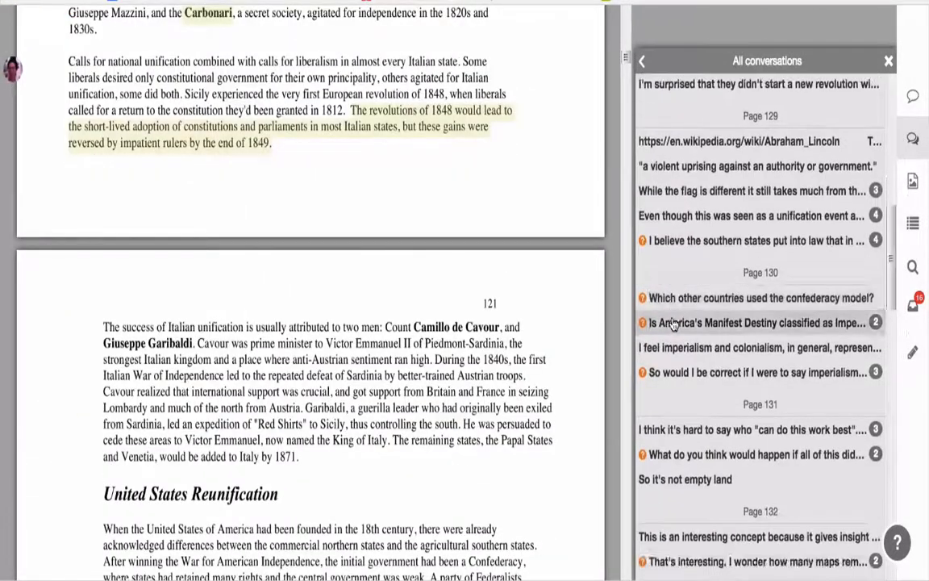
pyautogui.scroll(-3, 673, 322)
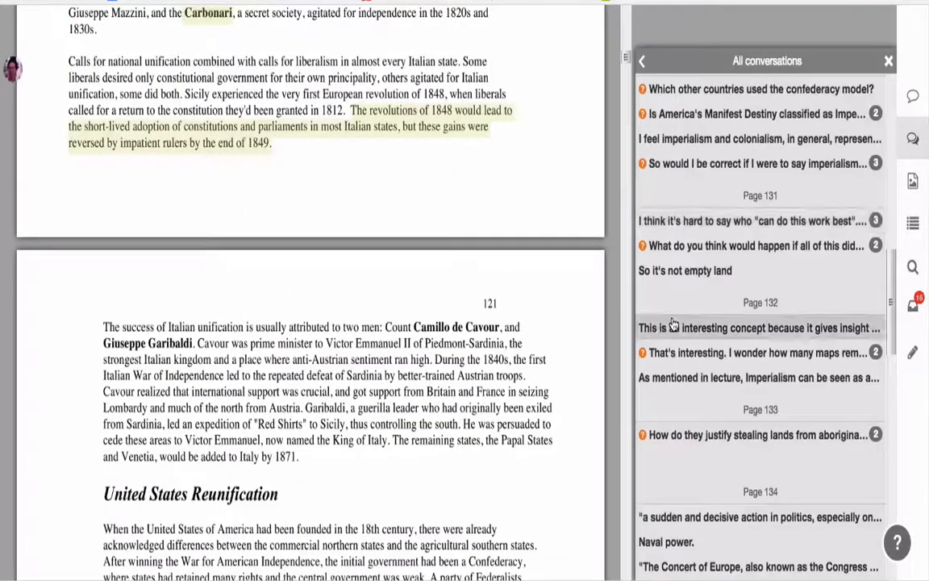
pyautogui.scroll(-5, 674, 322)
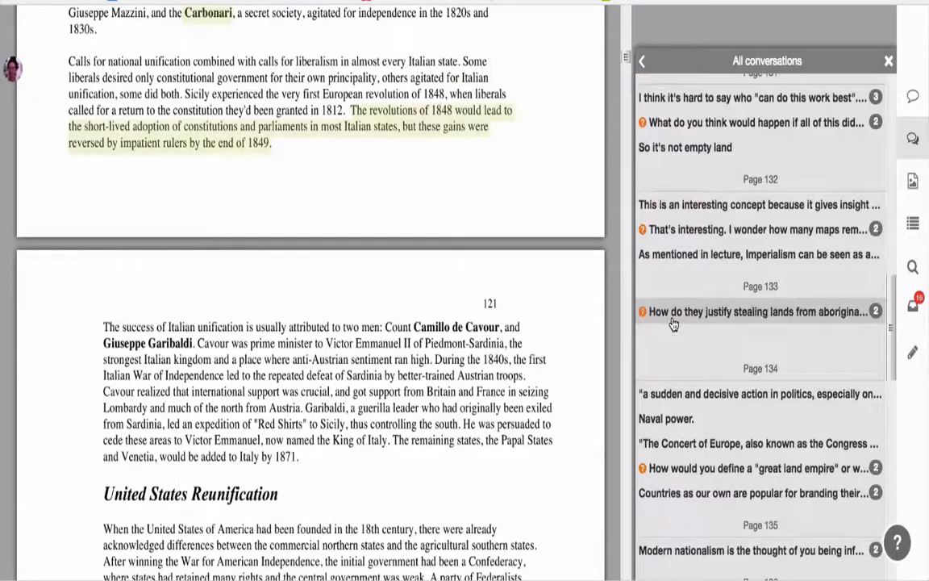
pyautogui.scroll(-5, 674, 323)
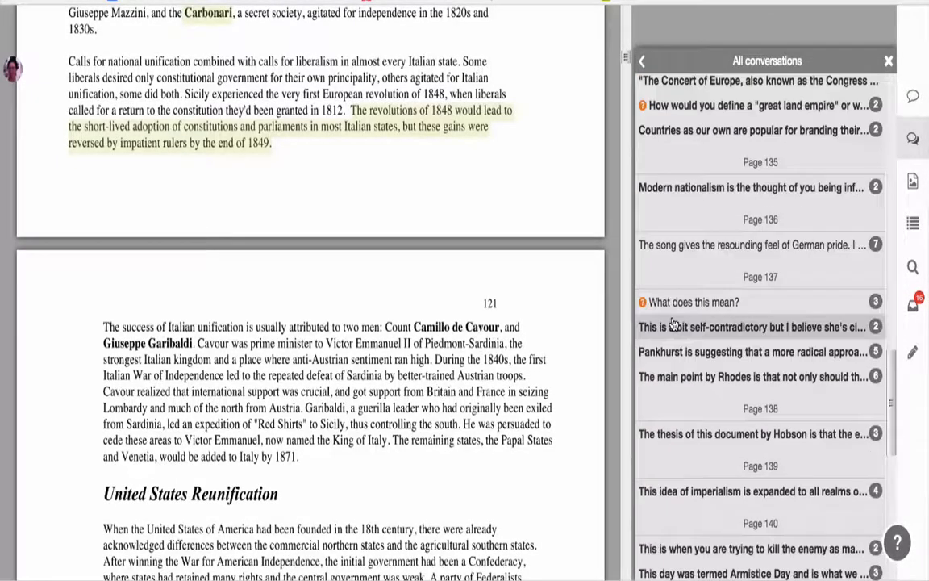
pyautogui.click(674, 304)
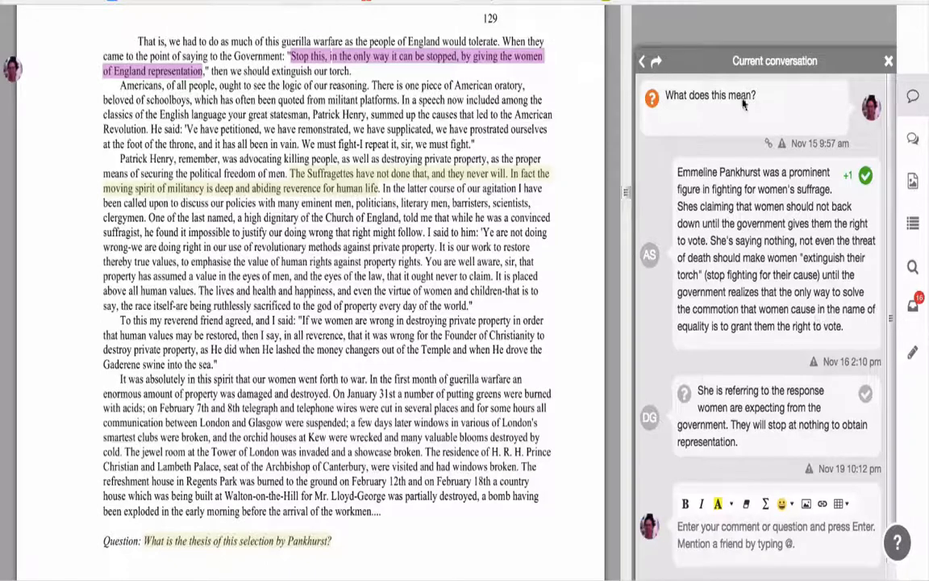
pyautogui.click(642, 61)
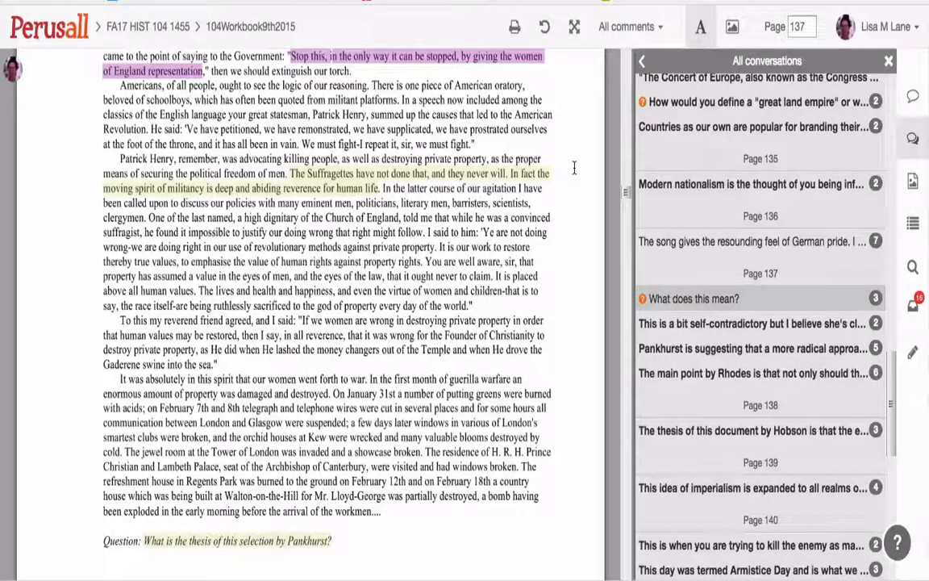
pyautogui.scroll(-10, 571, 170)
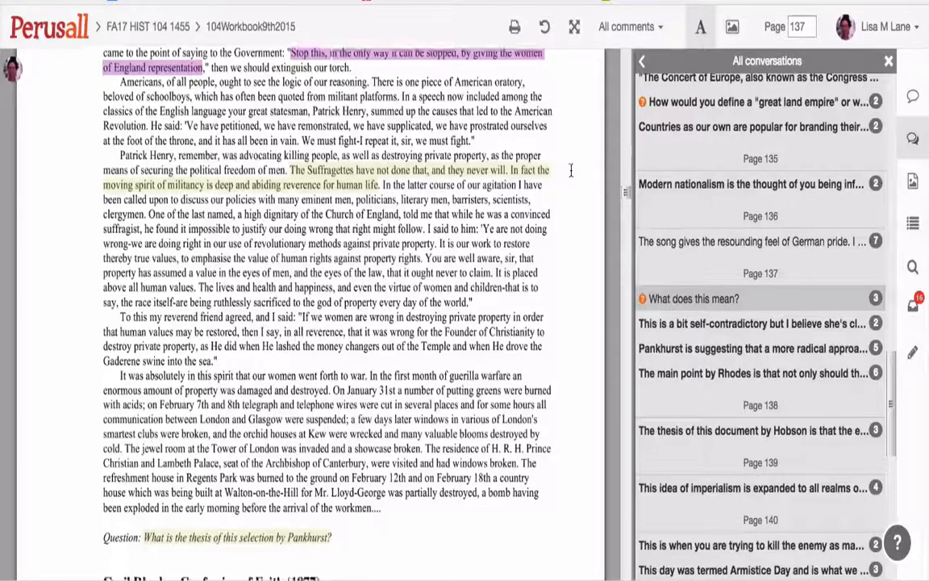
pyautogui.scroll(-10, 571, 170)
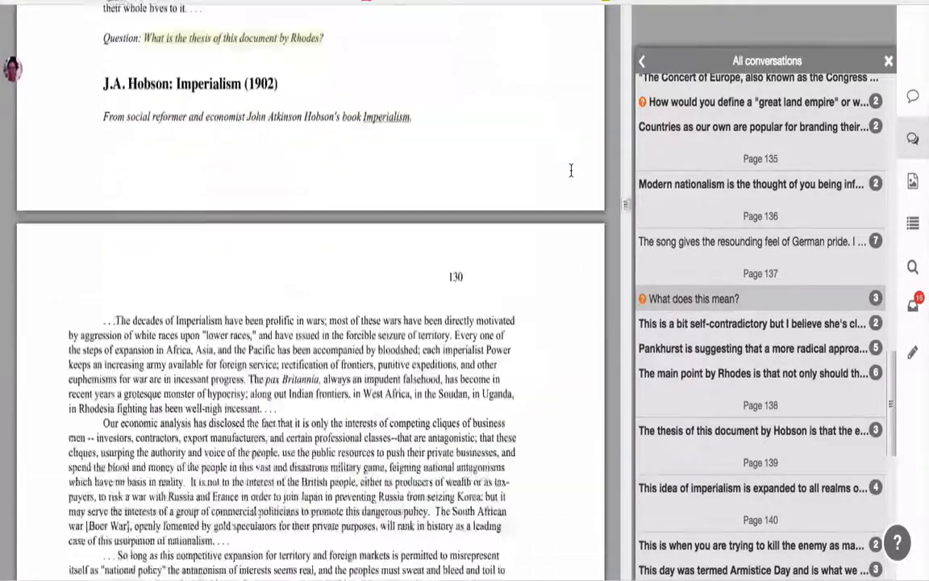
pyautogui.scroll(15, 571, 170)
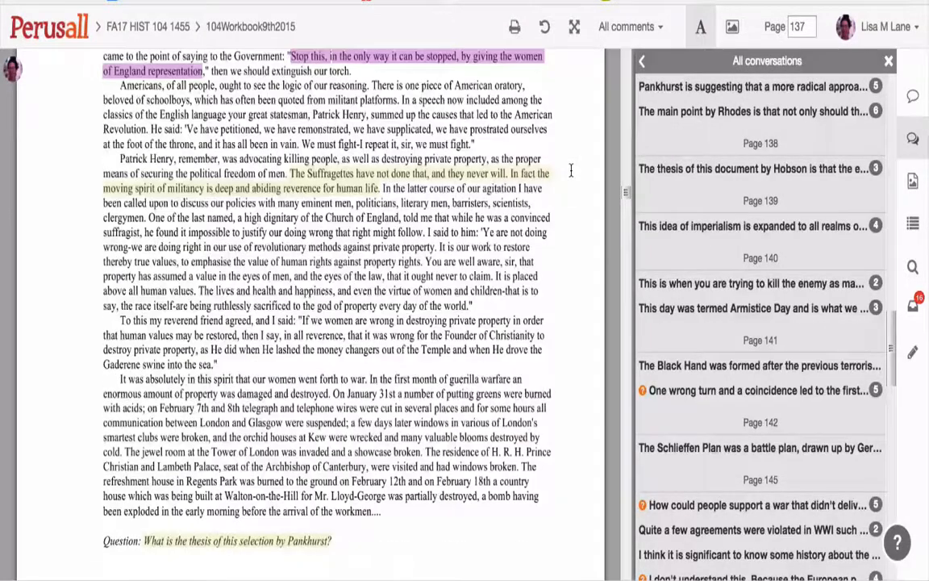
pyautogui.scroll(5, 571, 170)
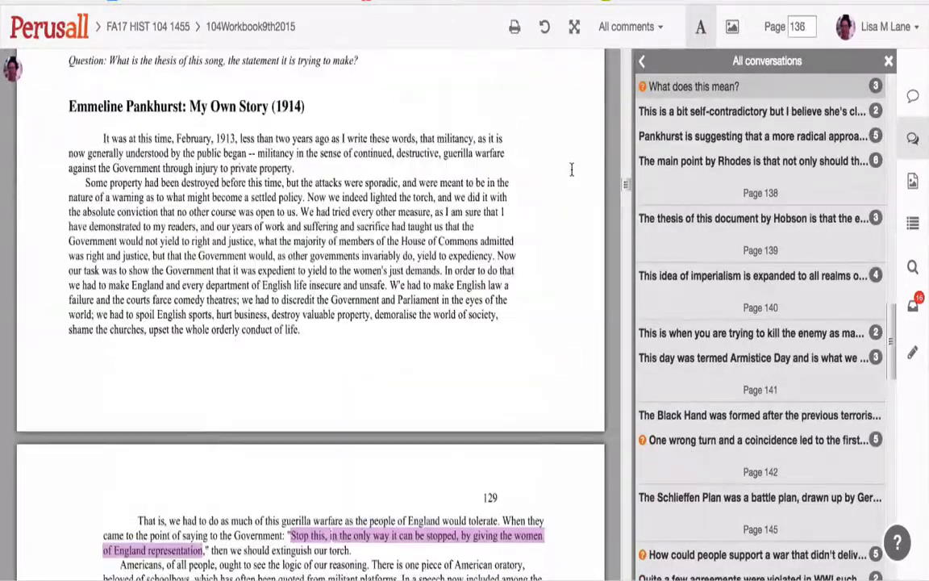
pyautogui.scroll(1, 571, 170)
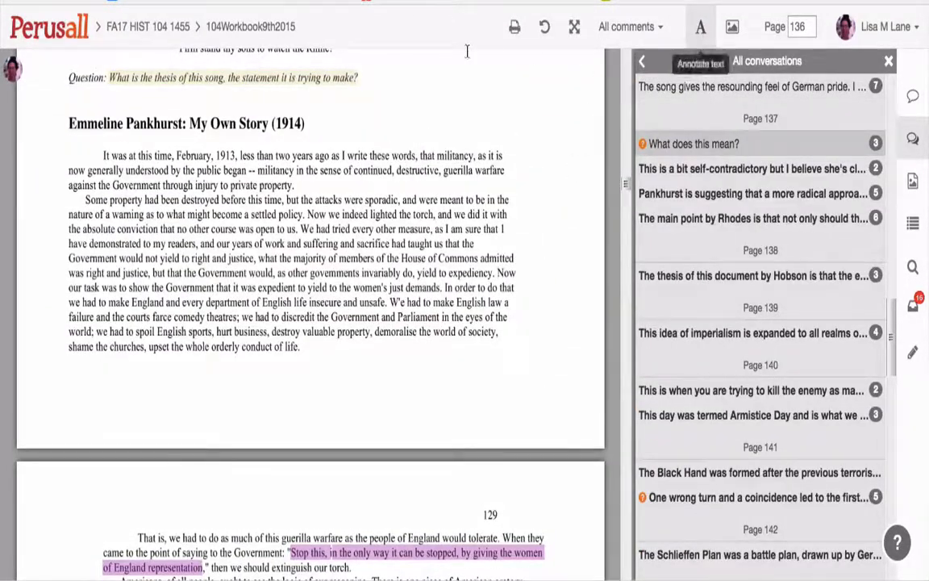
# - Return to the FA17 HIST 104 1455 course page and select the W4 textbook assignment due November 12
pyautogui.click(157, 29)
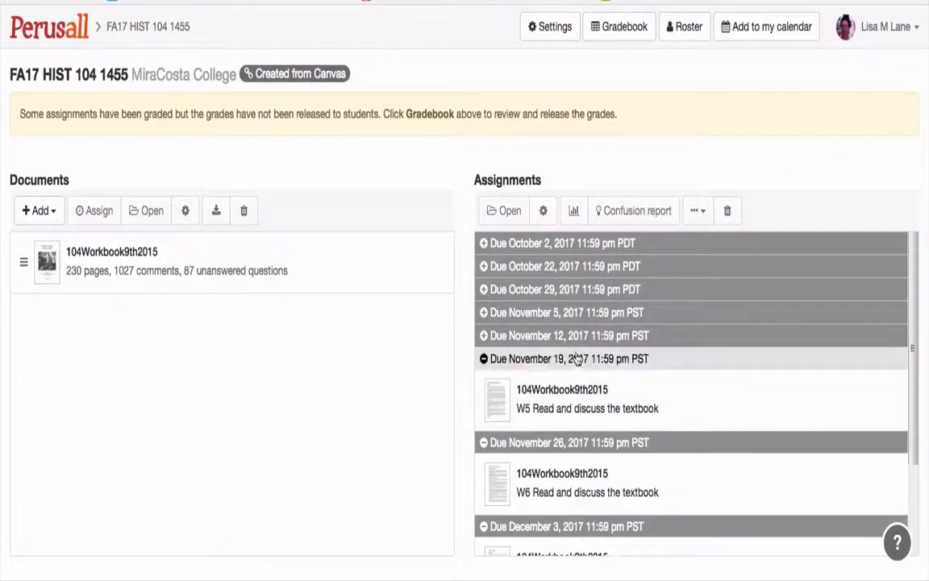
pyautogui.click(573, 337)
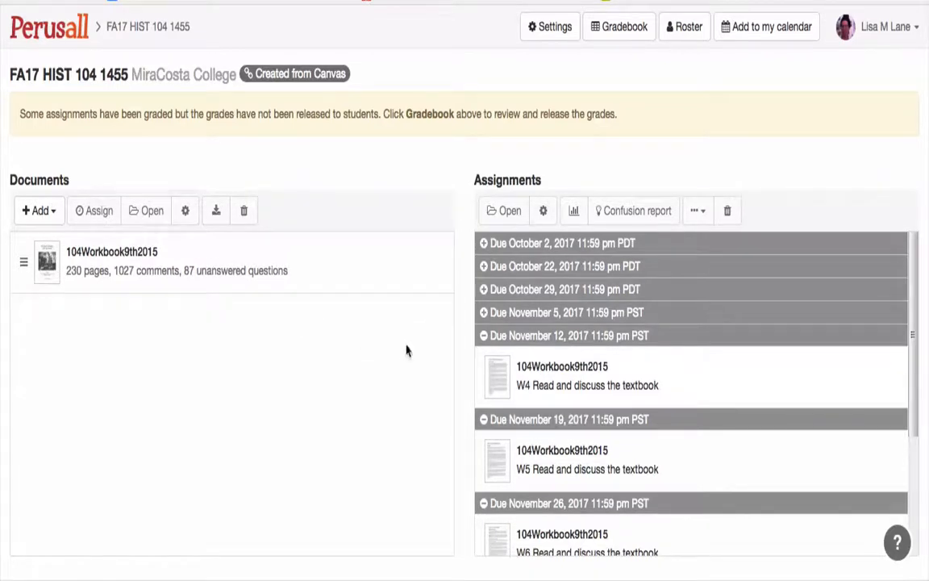
pyautogui.click(606, 386)
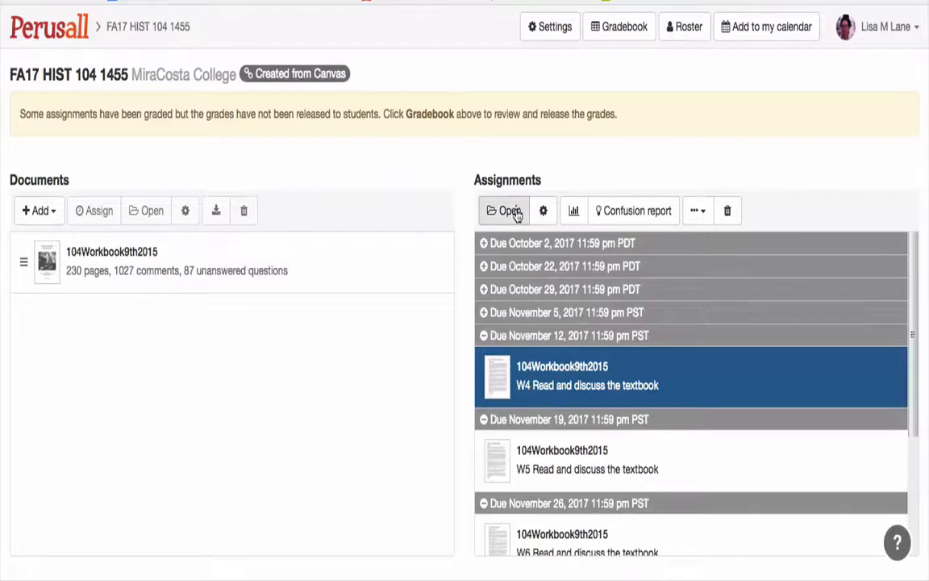
# - Open the gradebook, review the weekly reading scores down to the option for releasing them to students, and close it
pyautogui.click(618, 31)
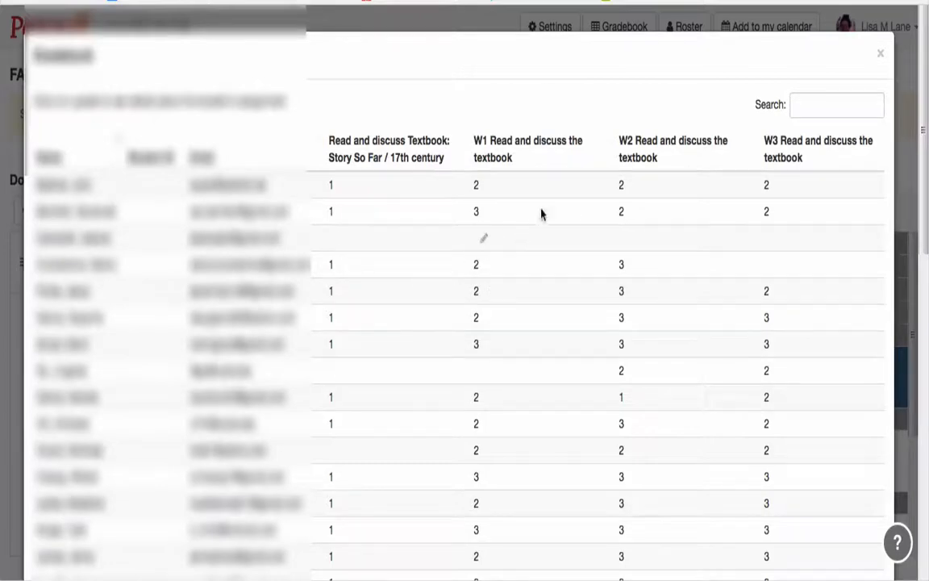
pyautogui.scroll(-10, 658, 298)
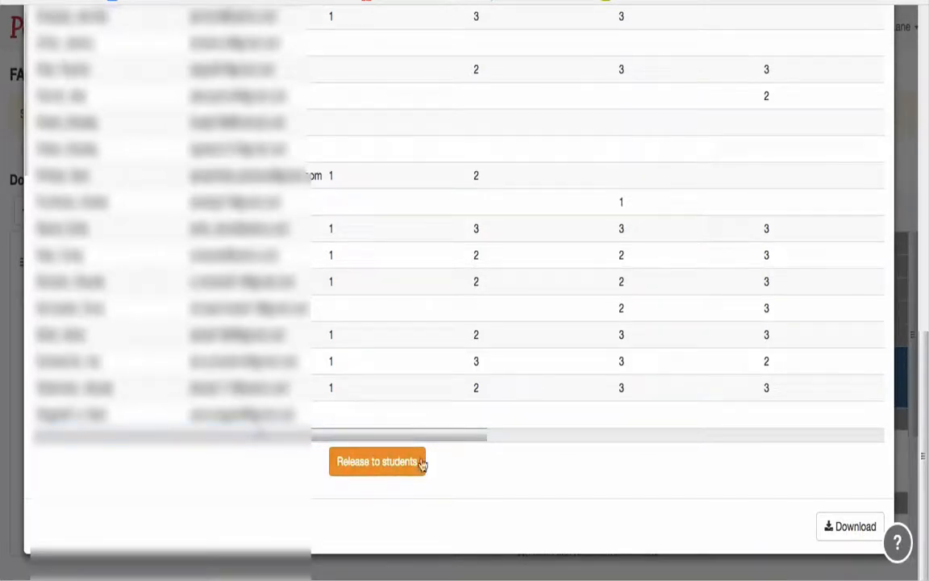
pyautogui.scroll(10, 865, 160)
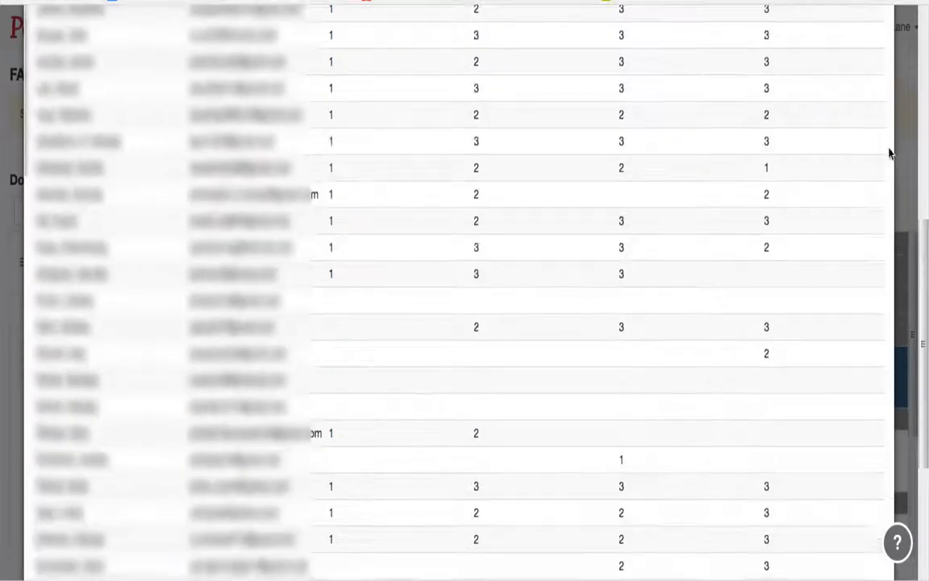
pyautogui.click(880, 55)
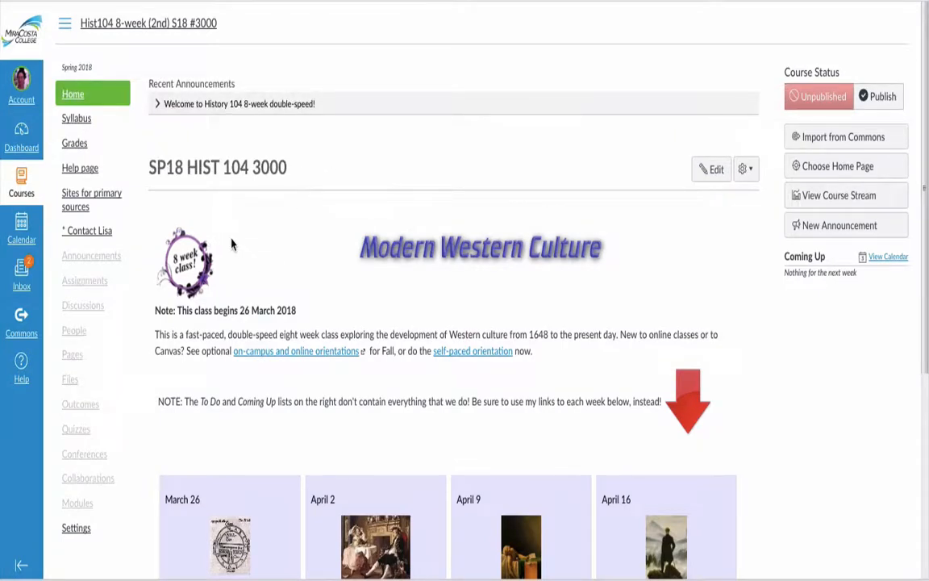
# - Open the external apps settings of the Canvas course SP18 HIST 104 3000
pyautogui.scroll(-2, 138, 309)
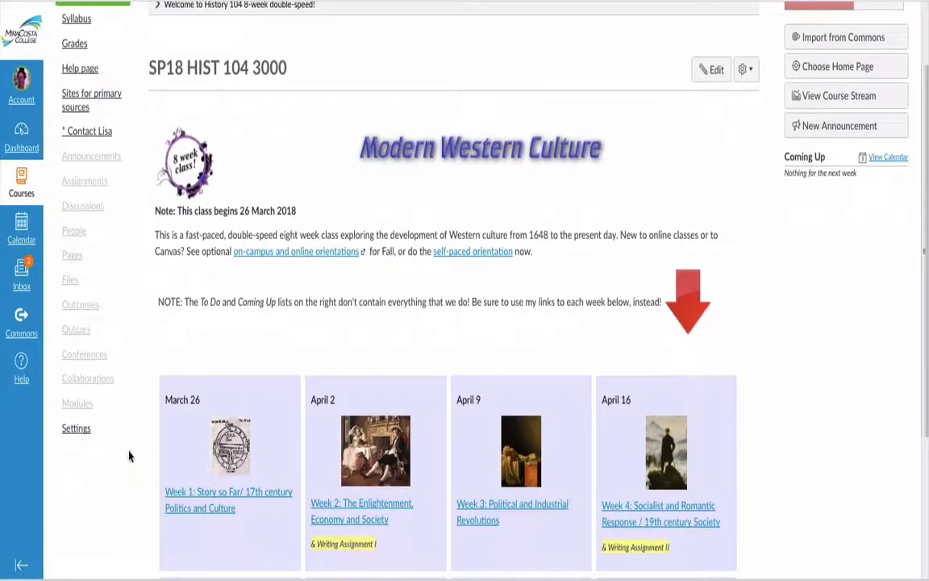
pyautogui.click(77, 433)
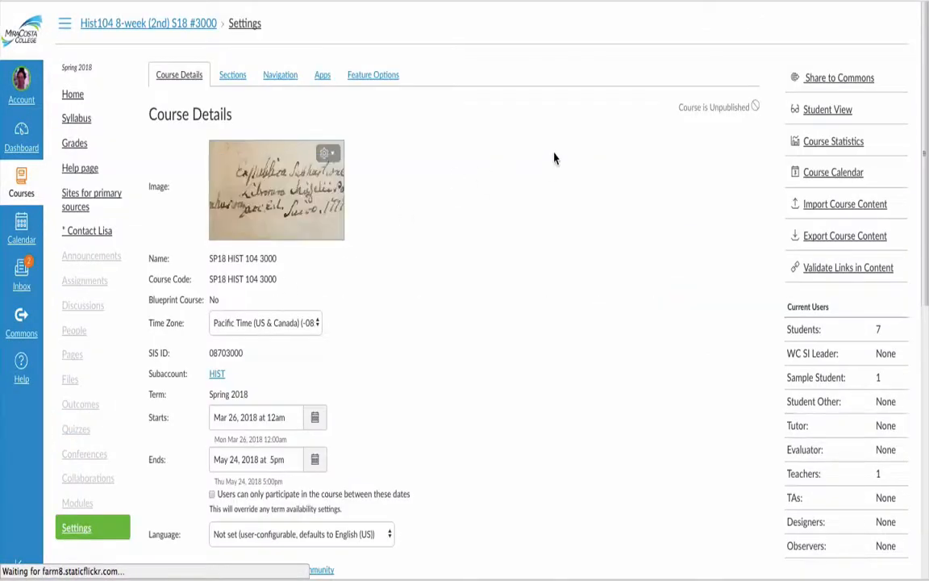
pyautogui.click(322, 75)
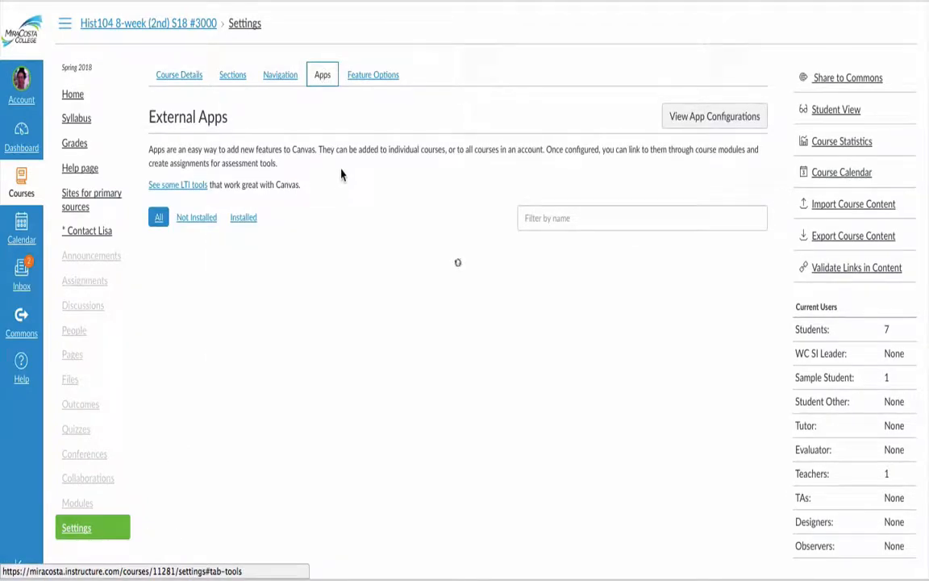
# - Filter the external apps for "perusall" and begin adding the Perusall app to the course
pyautogui.click(552, 218)
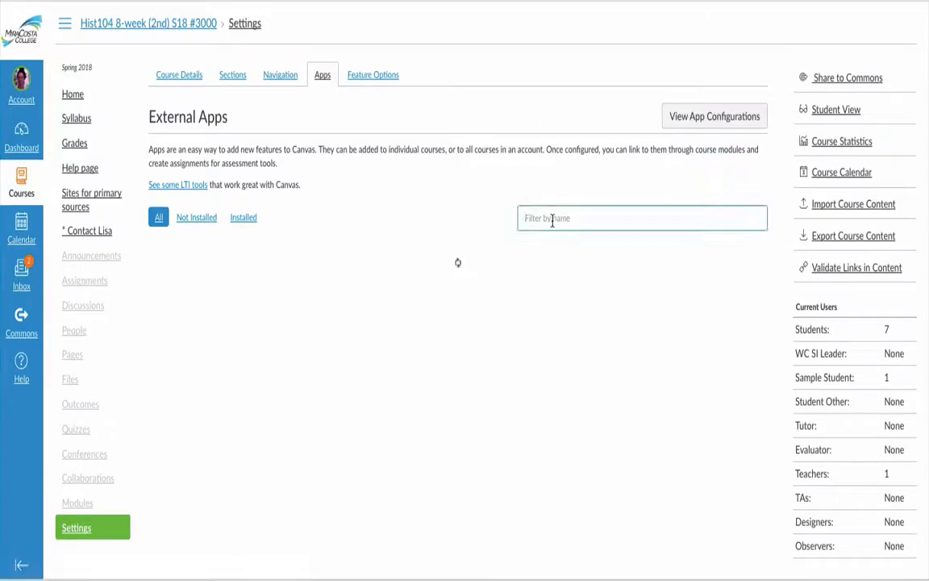
pyautogui.write('pen')
pyautogui.write('usall')
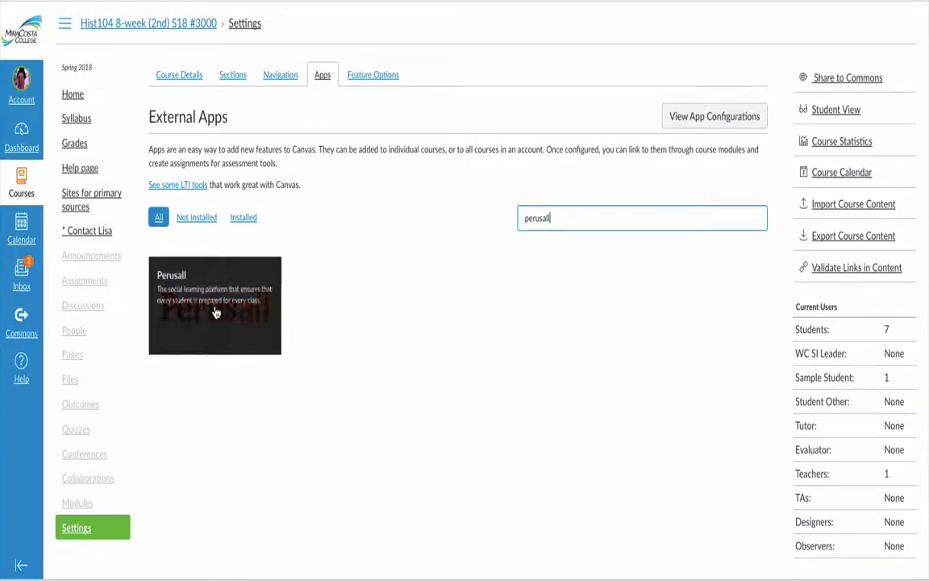
pyautogui.click(215, 312)
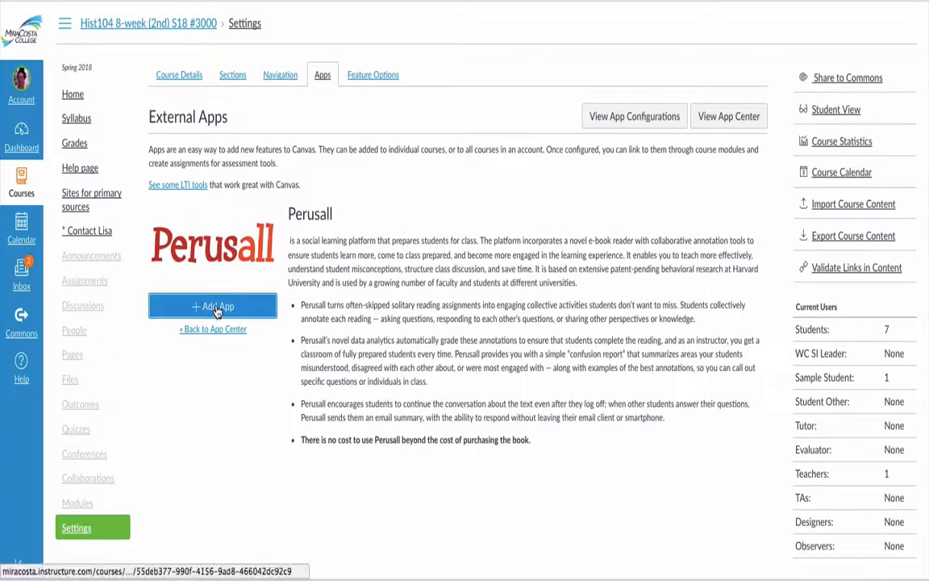
pyautogui.click(229, 310)
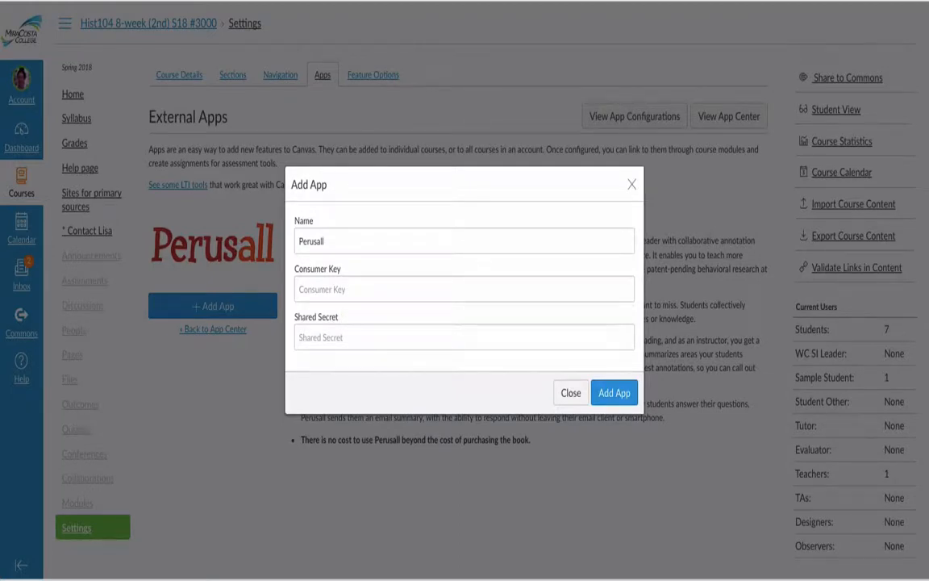
pyautogui.click(536, 0)
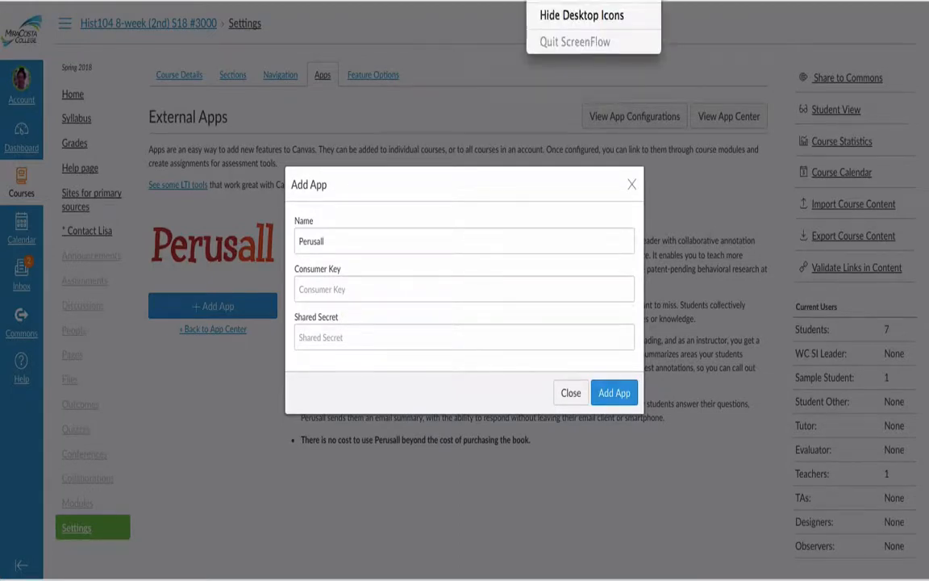
pyautogui.click(536, 1)
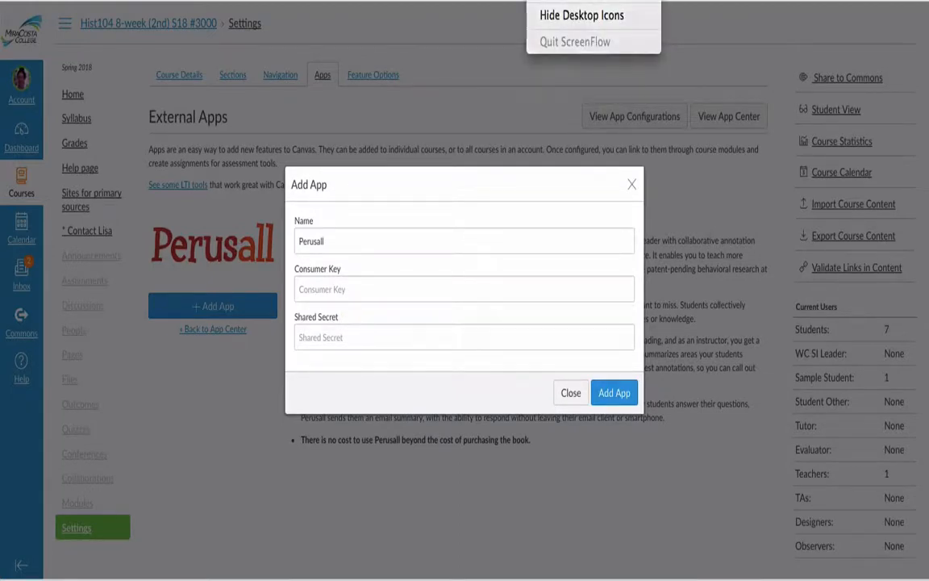
# - Fill in the Perusall consumer key and shared secret, and add the app to the course
pyautogui.click(393, 288)
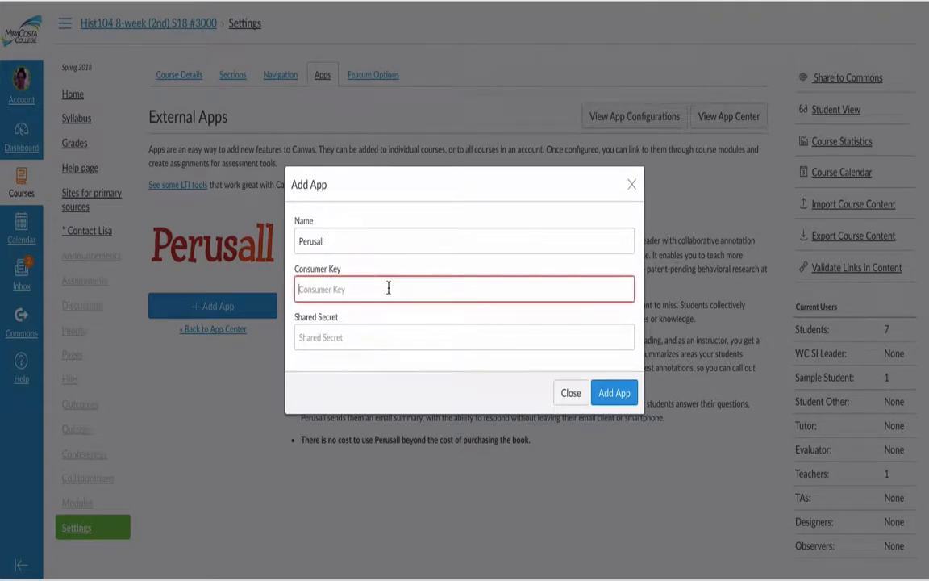
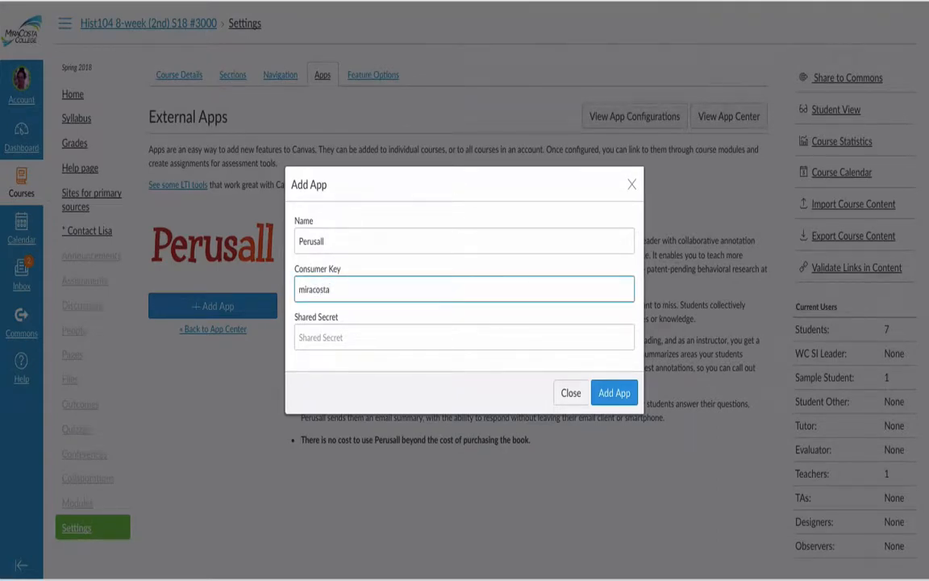
pyautogui.click(382, 342)
pyautogui.hotkey('ctrl', 'v')
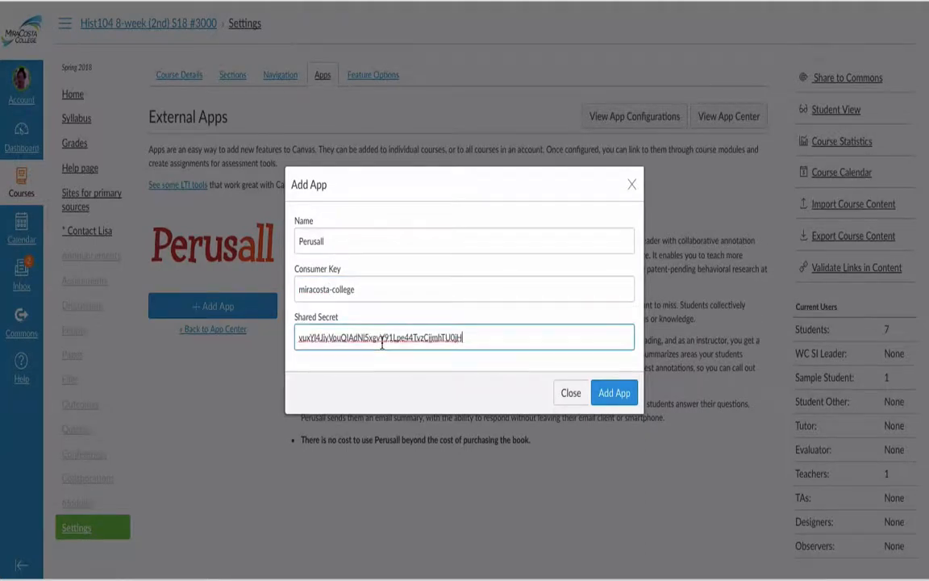
pyautogui.click(613, 394)
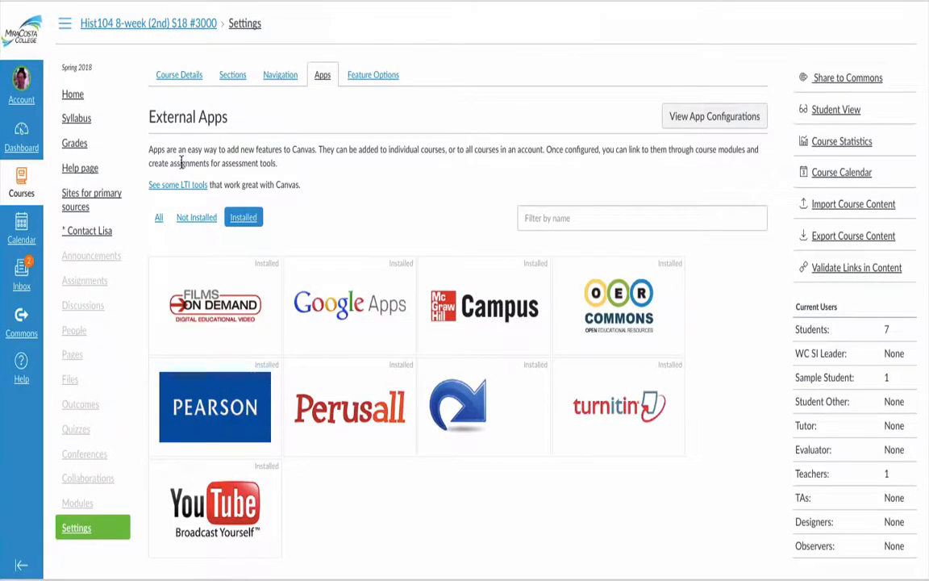
# - Create a new course assignment named "Annotate article"
pyautogui.click(71, 278)
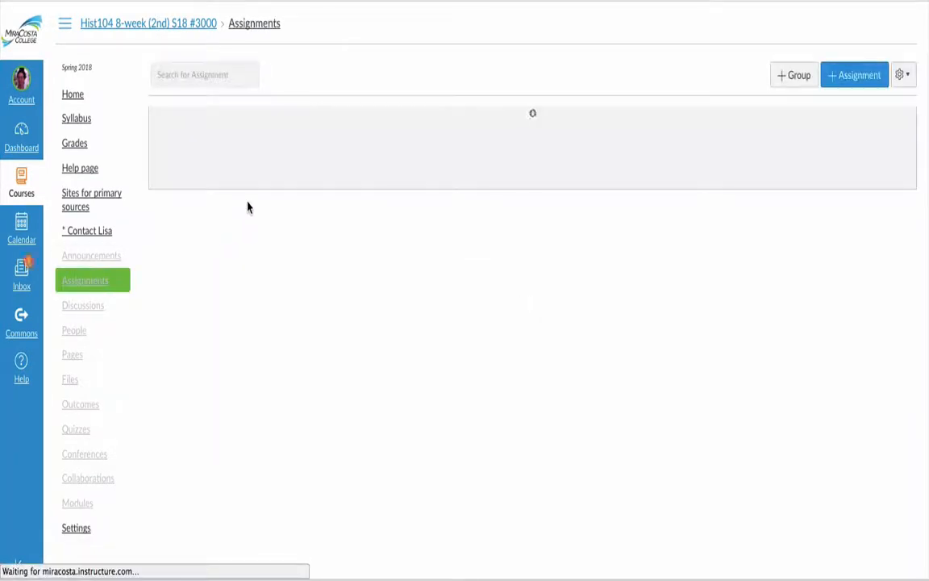
pyautogui.click(853, 81)
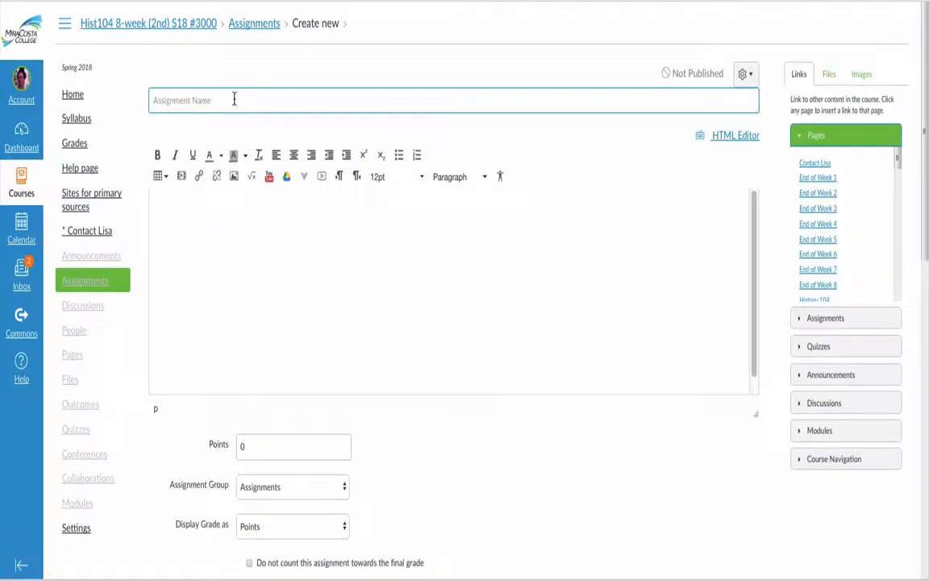
pyautogui.write('Annotate article')
# - Write the description "Let's annotate by doing some of the following:" with separate lines "add a question", "answer a question" and "comment on something"
pyautogui.click(325, 290)
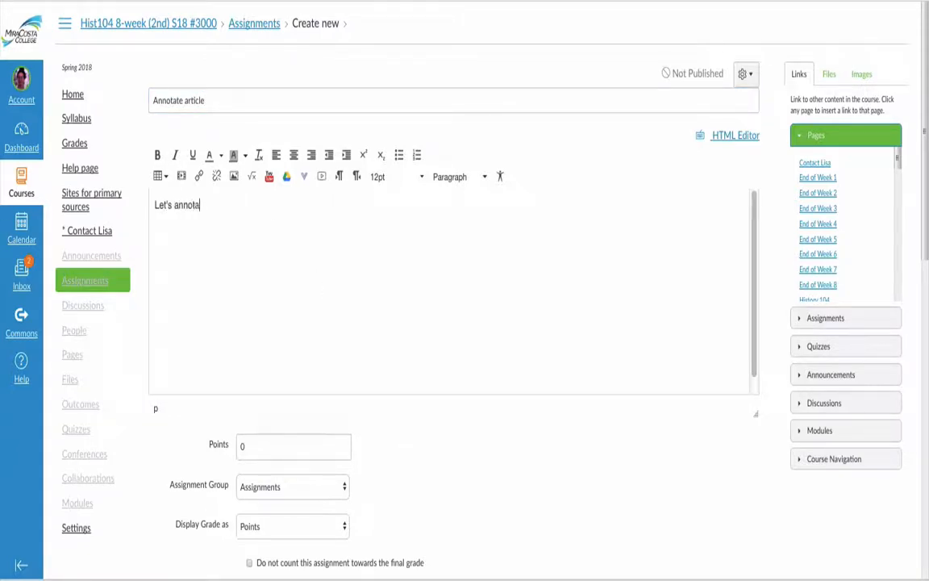
pyautogui.write("Let's annotate by doing some of the following:")
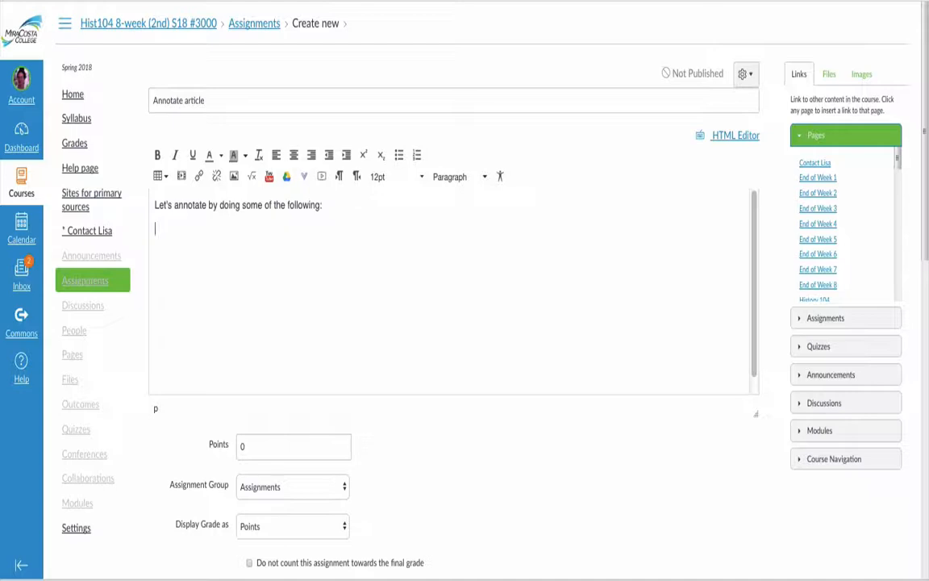
pyautogui.write(' add a que')
pyautogui.press('BackSpace')
pyautogui.press('BackSpace')
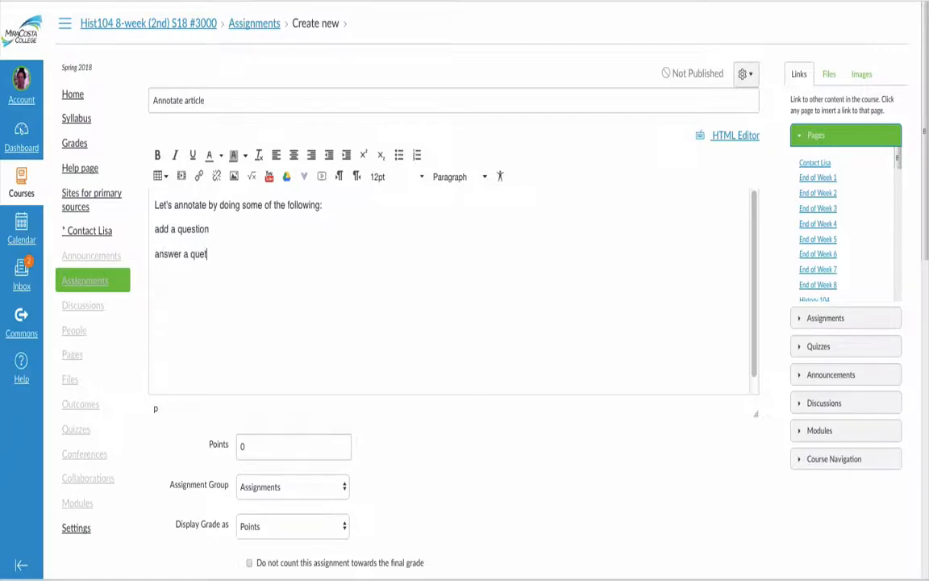
pyautogui.write('ion')
pyautogui.press('Return')
pyautogui.write('comment on something')
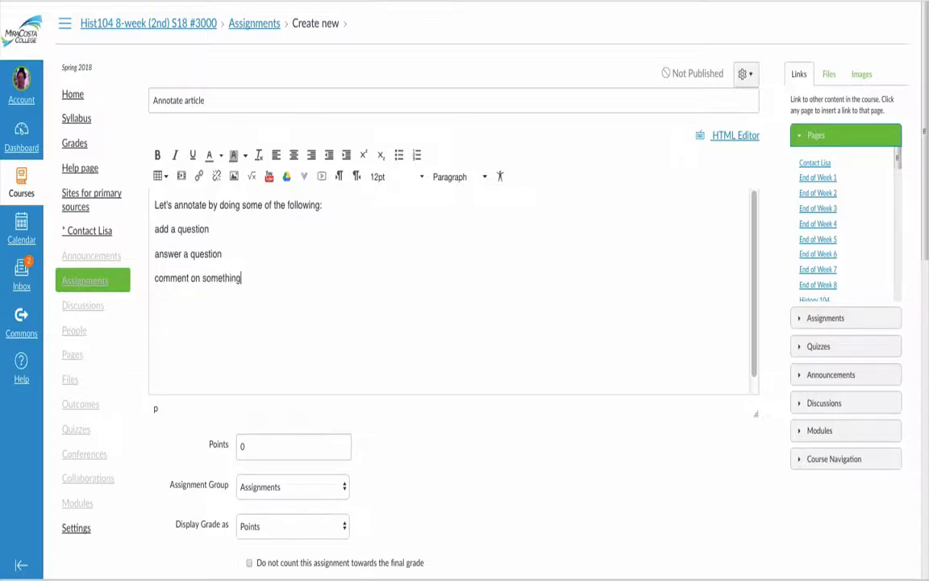
# - Set the assignment's points to 3
pyautogui.scroll(-1, 274, 407)
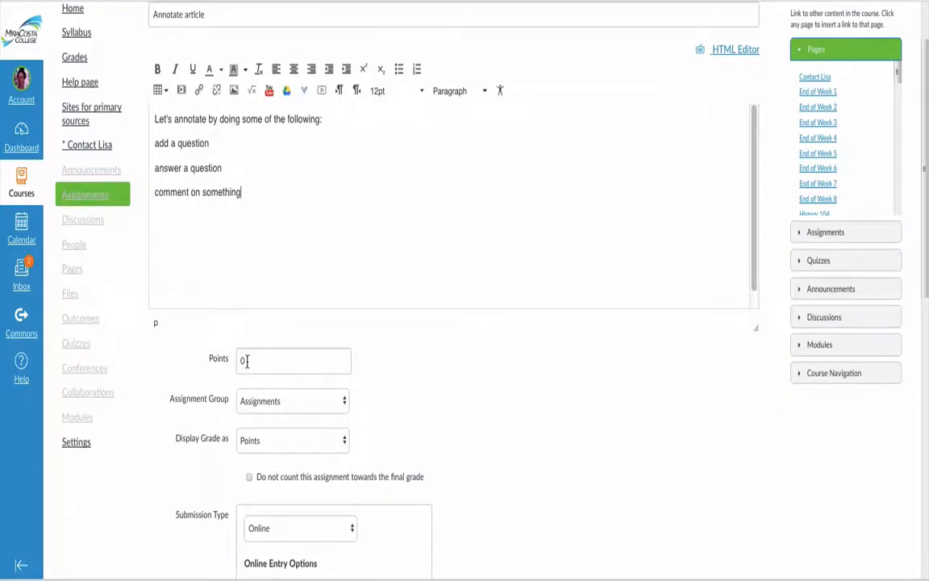
pyautogui.scroll(-1, 247, 363)
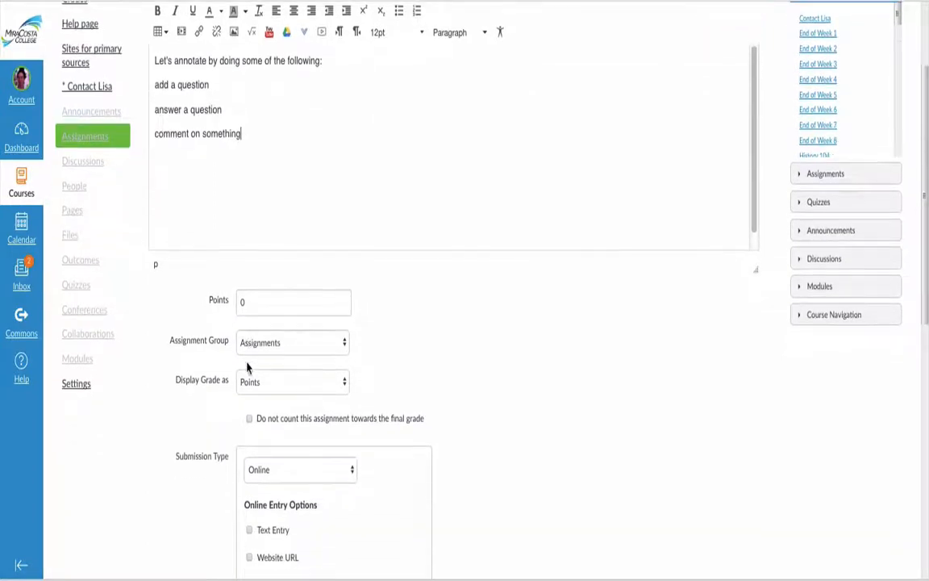
pyautogui.click(254, 310)
pyautogui.write('3')
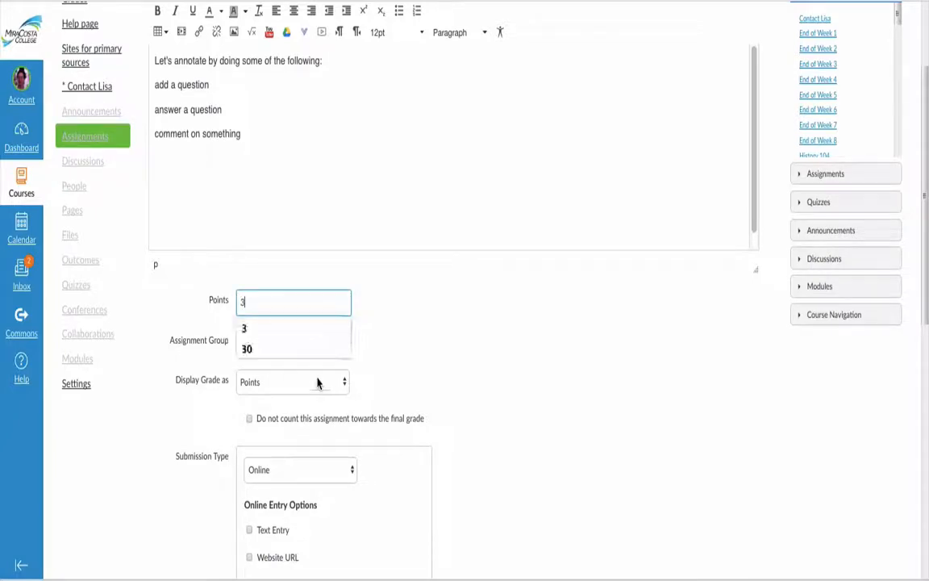
pyautogui.click(440, 346)
# - Set the assignment's submission type to External Tool
pyautogui.scroll(-2, 379, 351)
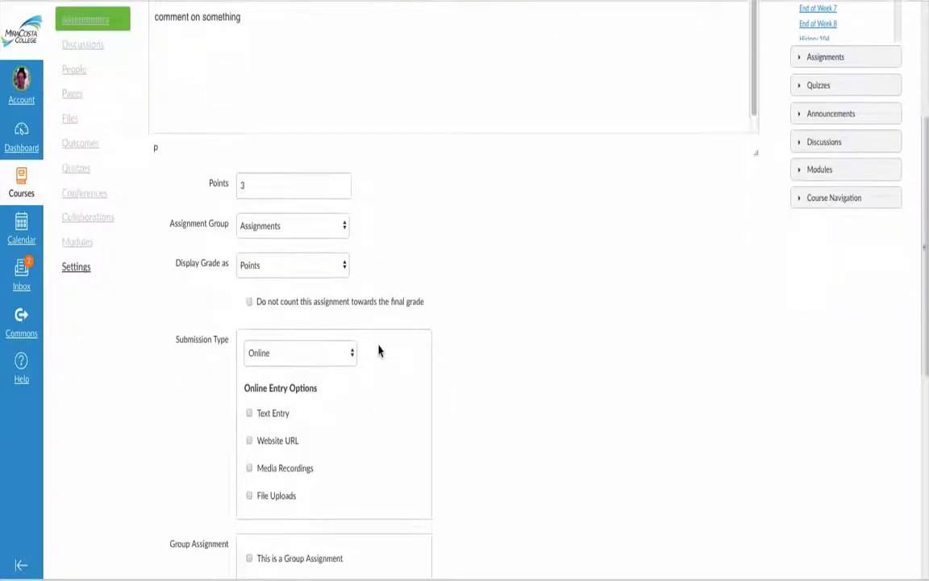
pyautogui.scroll(-1, 306, 319)
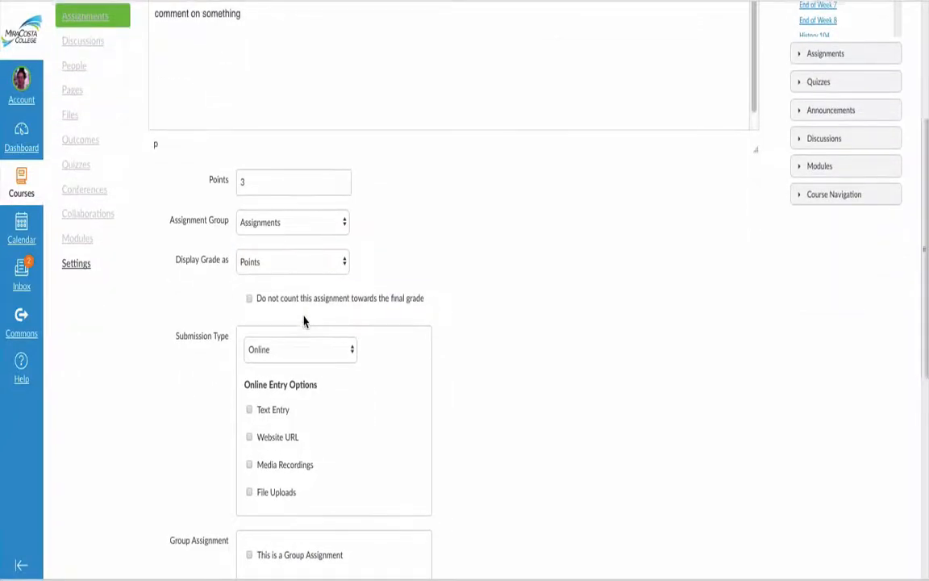
pyautogui.scroll(-1, 305, 321)
pyautogui.click(317, 221)
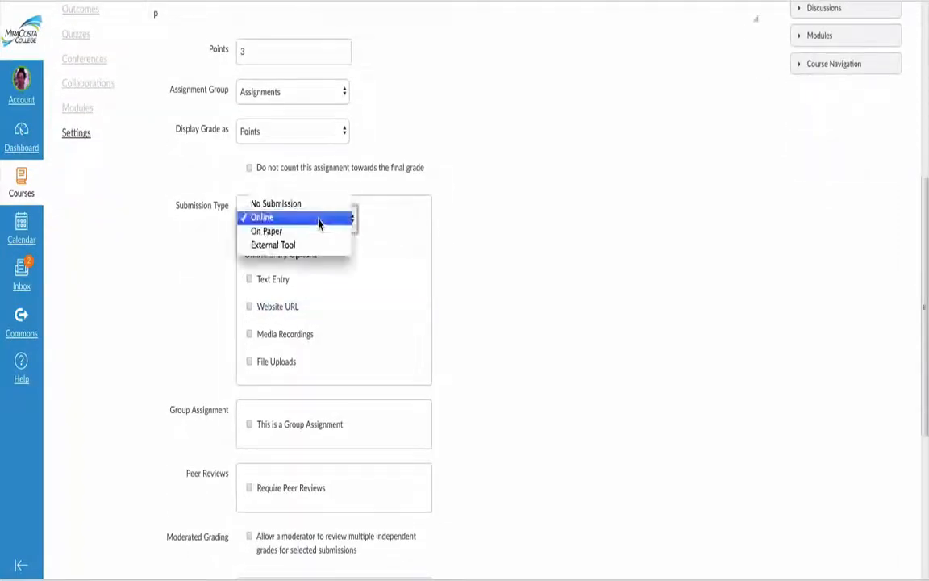
pyautogui.click(310, 247)
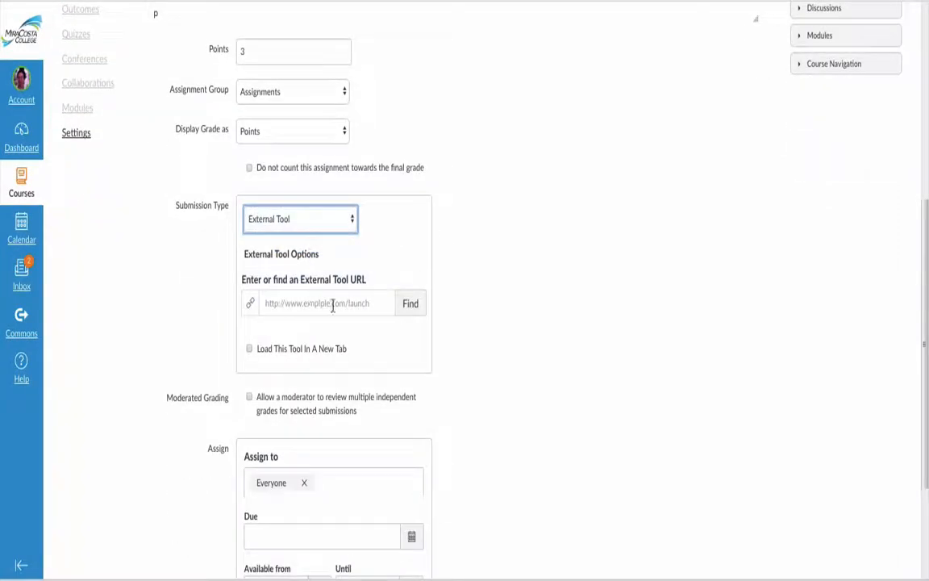
# - Find the available external tools and select the first Perusall entry as the assignment's tool
pyautogui.click(411, 315)
pyautogui.scroll(-4, 491, 323)
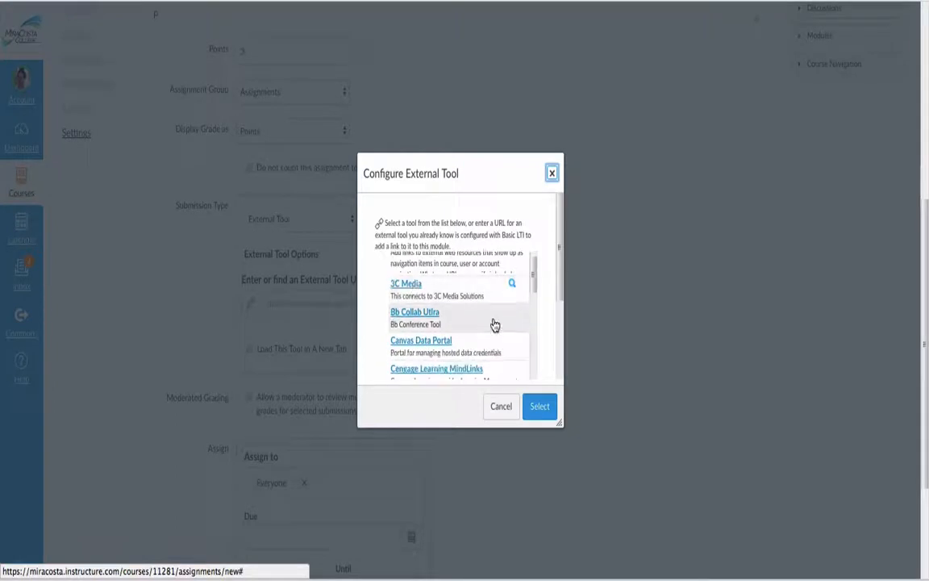
pyautogui.scroll(-6, 493, 325)
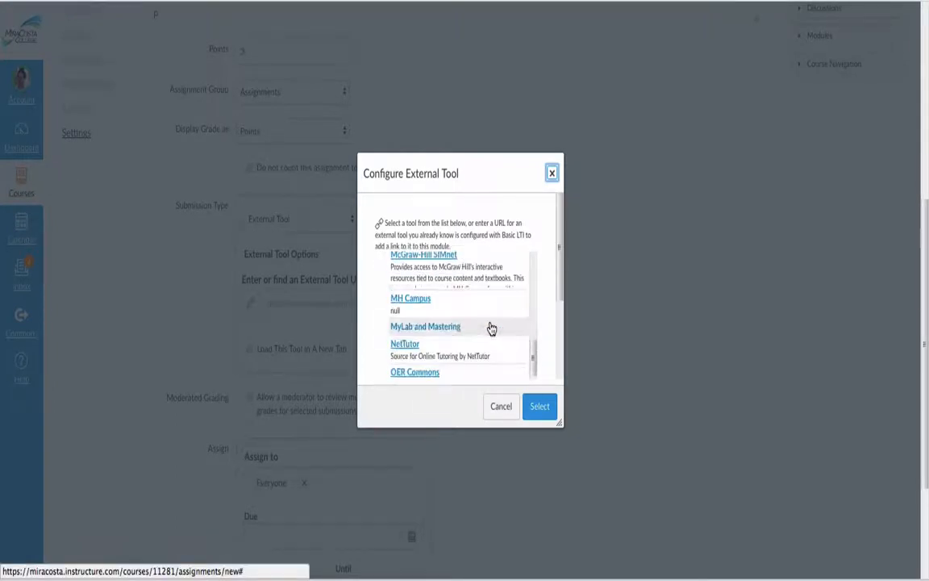
pyautogui.scroll(-1, 490, 328)
pyautogui.click(458, 352)
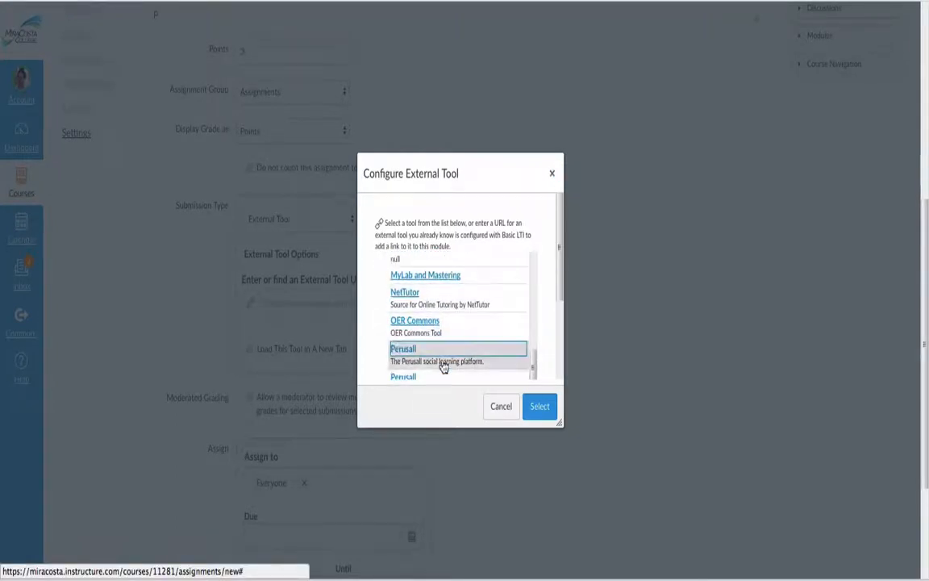
pyautogui.click(538, 412)
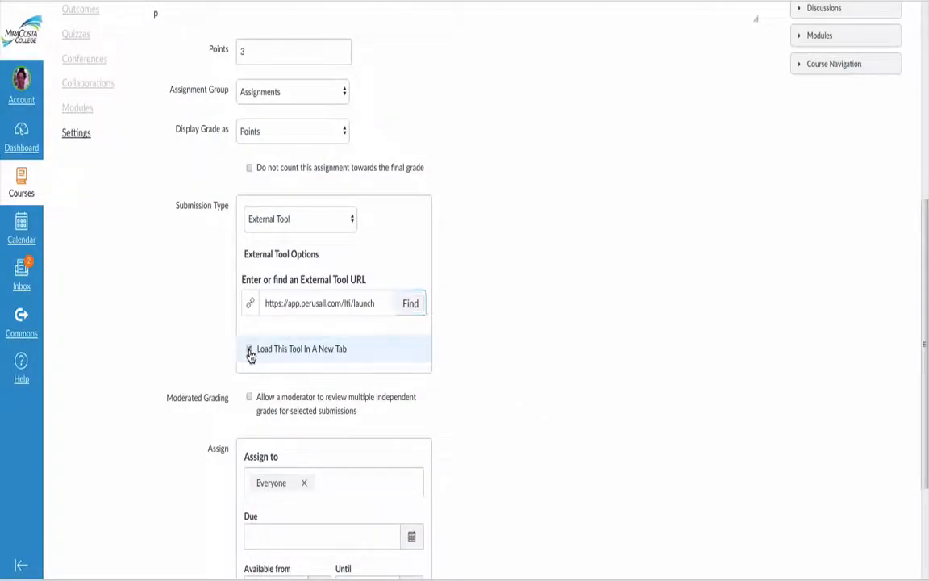
# - Enable loading the tool in a new tab, and save and publish the assignment
pyautogui.click(250, 350)
pyautogui.scroll(-1, 520, 368)
pyautogui.scroll(-3, 520, 368)
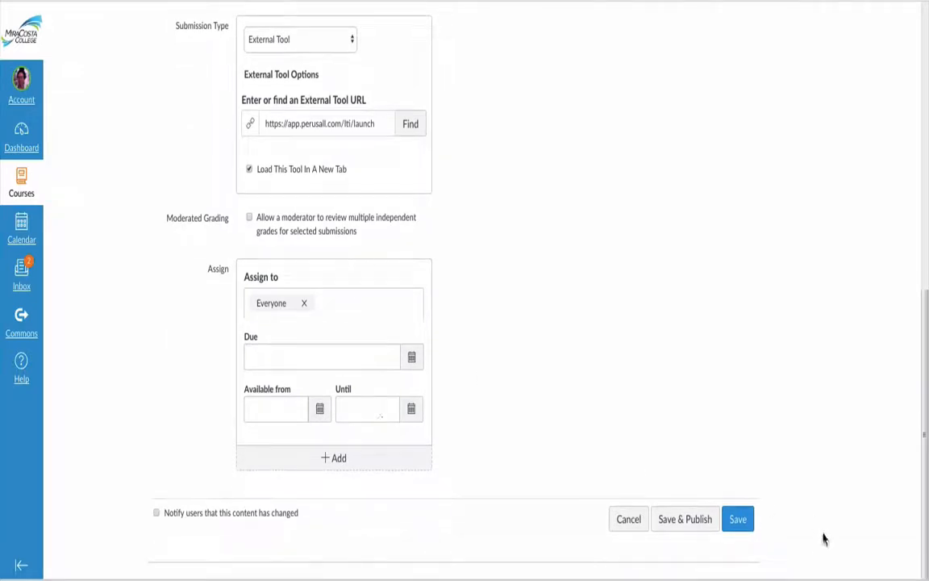
pyautogui.click(701, 519)
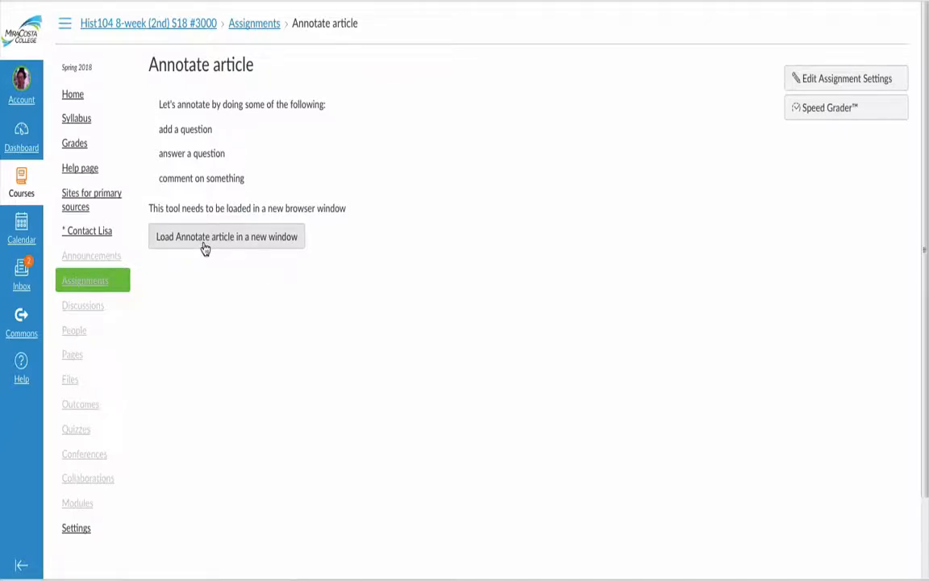
# - Launch Perusall from the Annotate article assignment and upload Twilight-of-Sovereignty-1rirrrg.pdf from the computer to the course documents
pyautogui.click(207, 241)
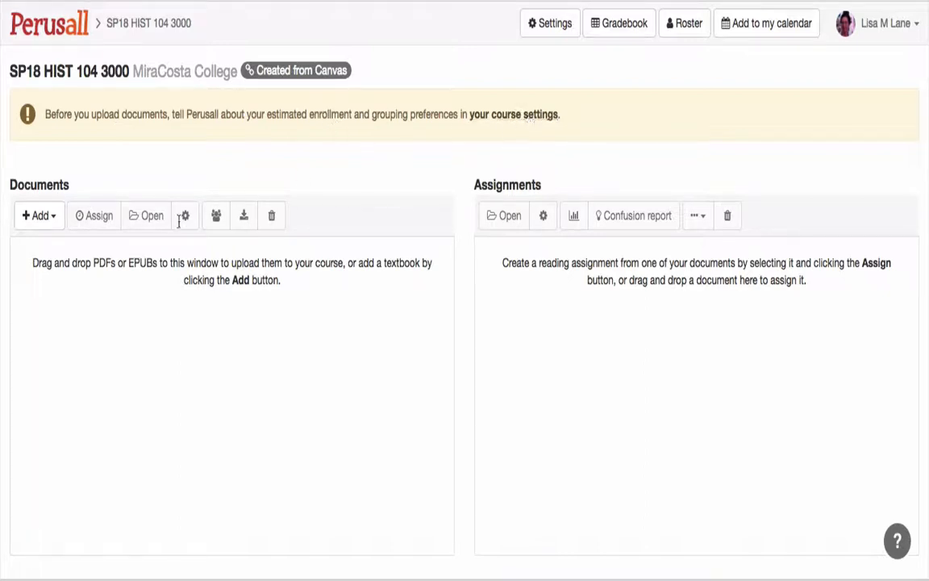
pyautogui.click(45, 221)
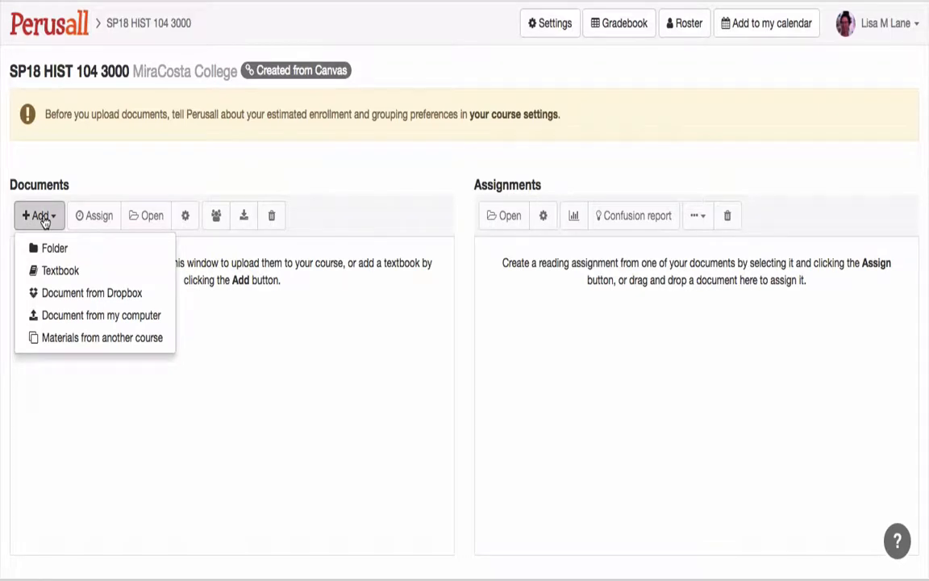
pyautogui.click(45, 220)
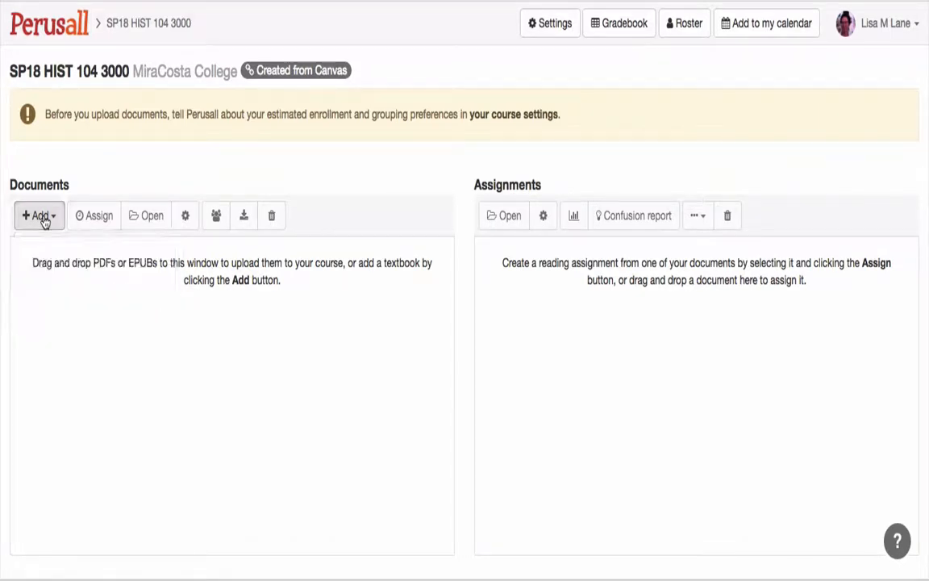
pyautogui.click(44, 221)
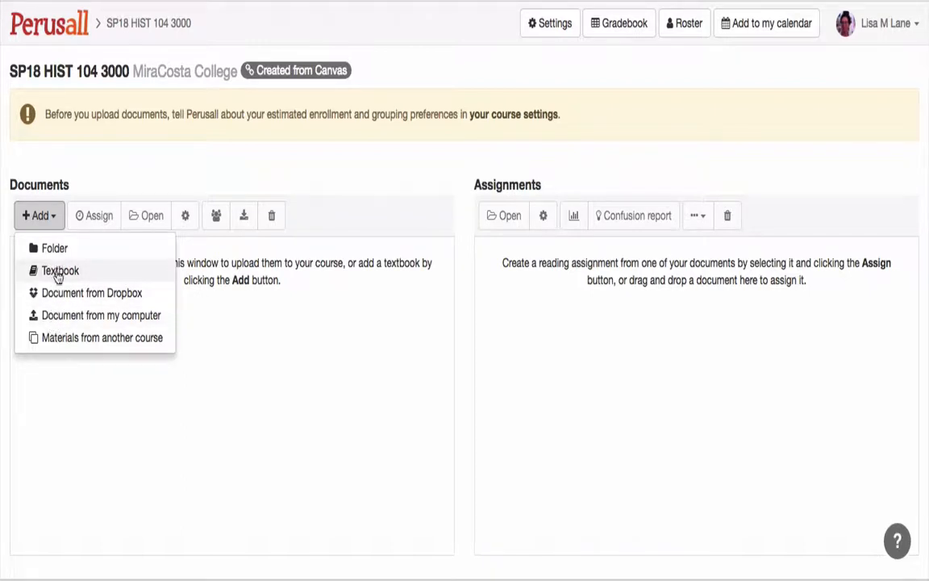
pyautogui.click(62, 321)
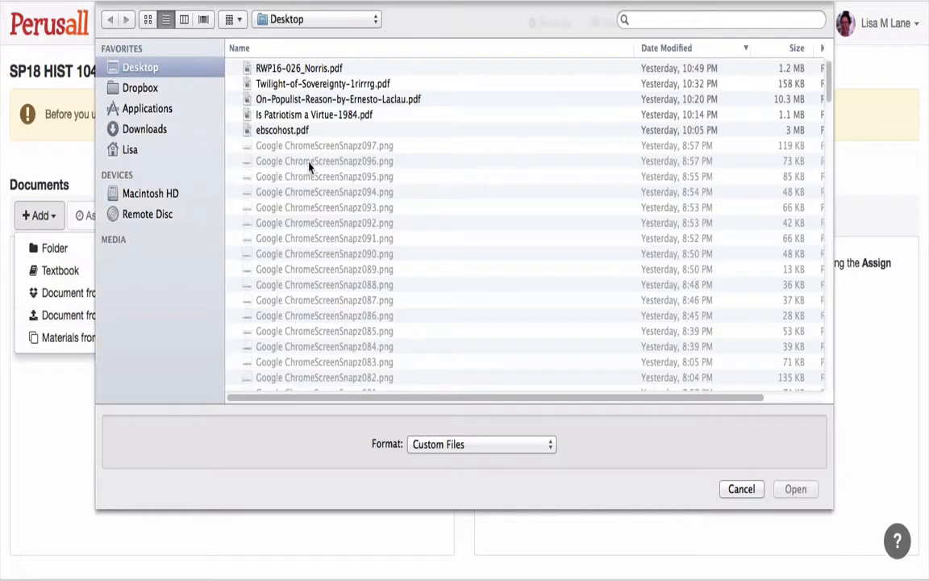
pyautogui.click(290, 84)
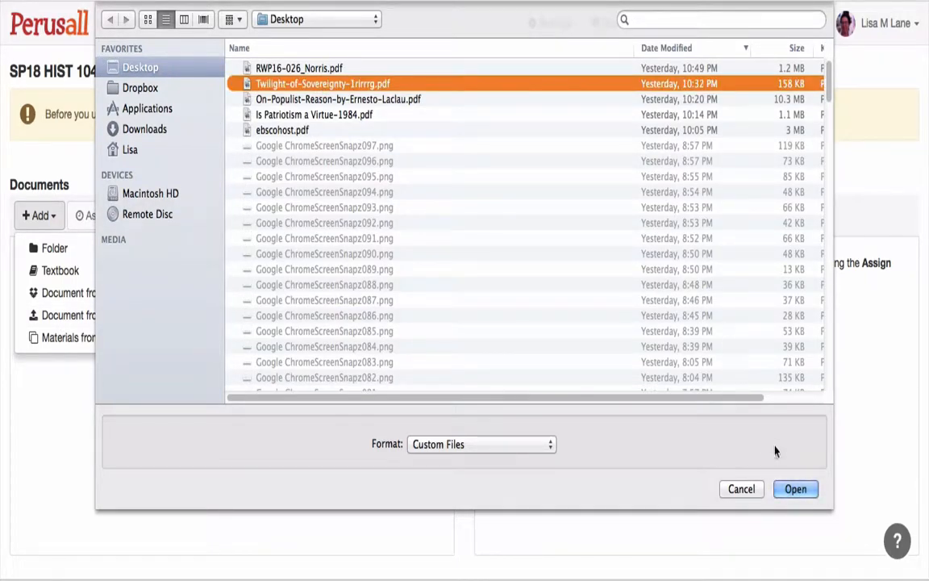
pyautogui.click(795, 490)
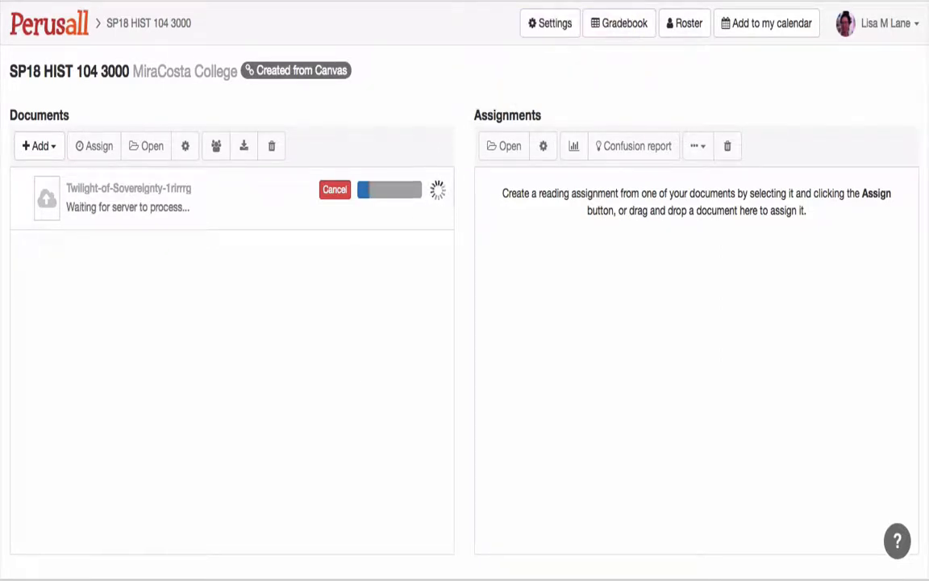
pyautogui.click(538, 1)
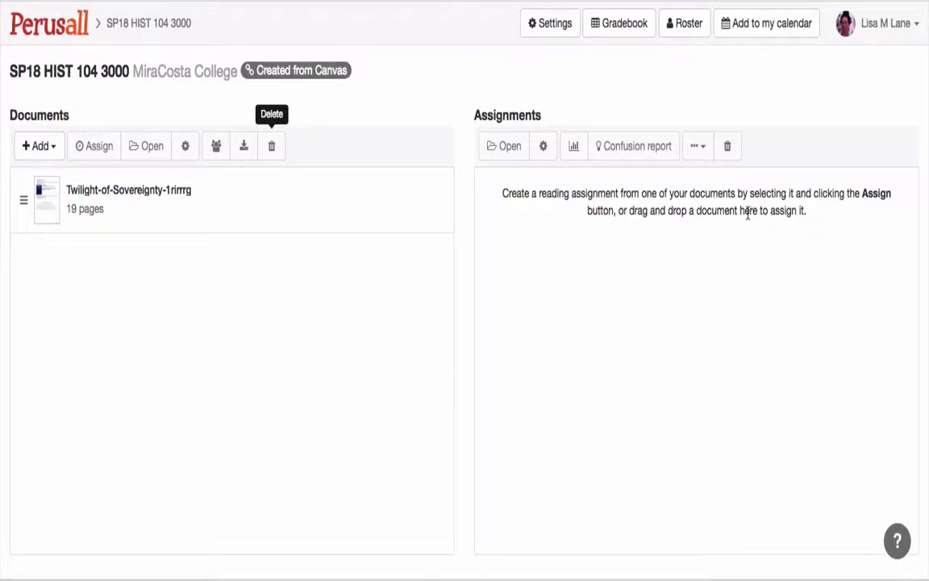
# - Start assigning the entire Twilight-of-Sovereignty document with a submission deadline of 11/10/2017 11:00 PM
pyautogui.click(253, 211)
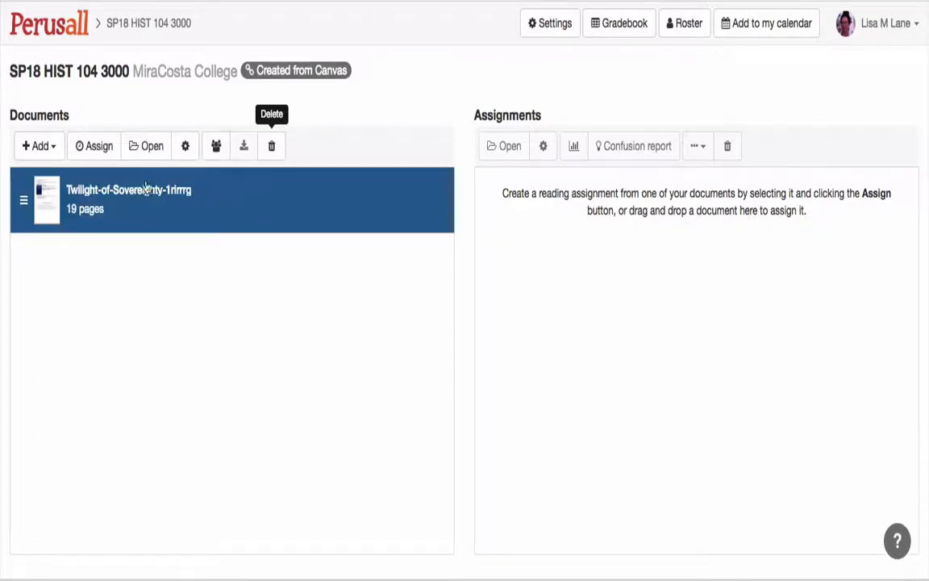
pyautogui.click(96, 145)
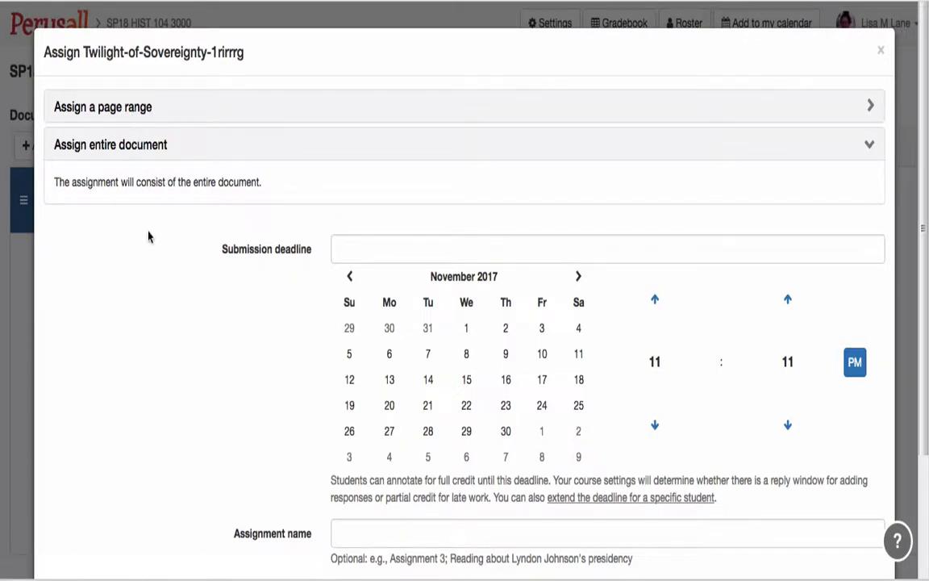
pyautogui.scroll(-3, 178, 253)
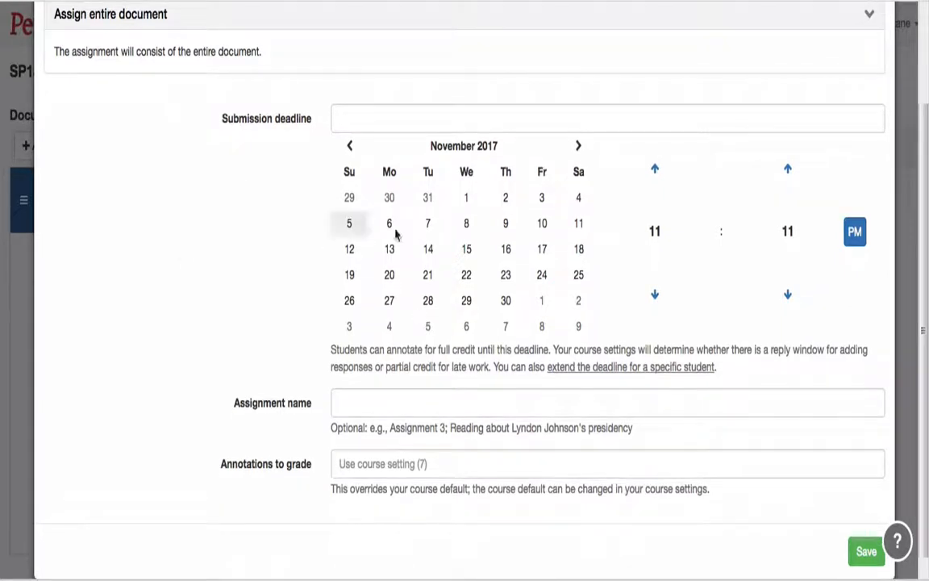
pyautogui.click(543, 225)
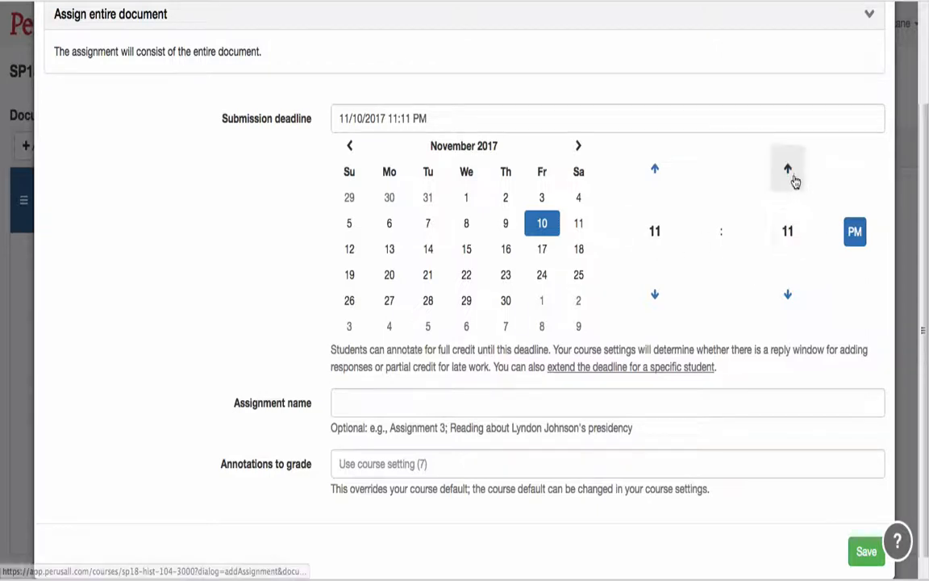
pyautogui.click(788, 232)
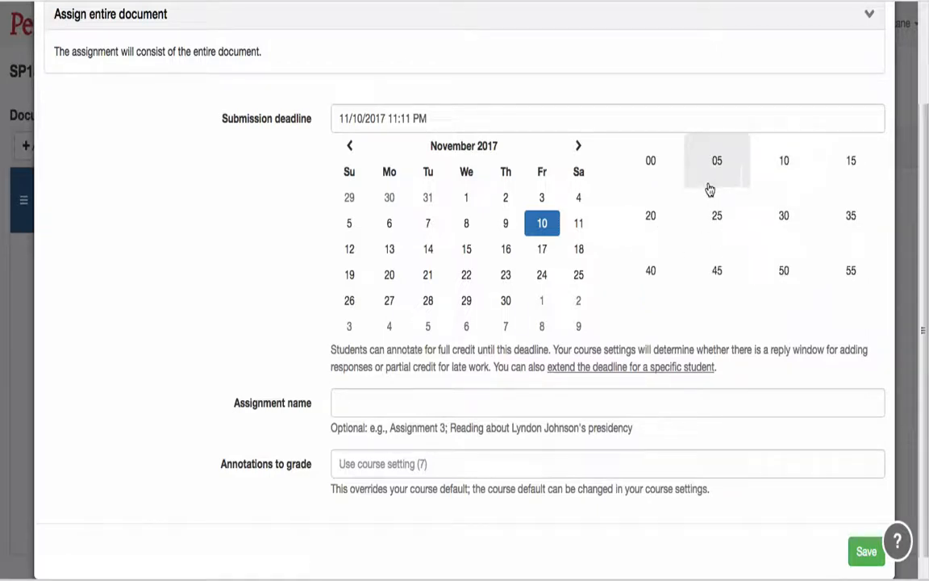
pyautogui.click(651, 164)
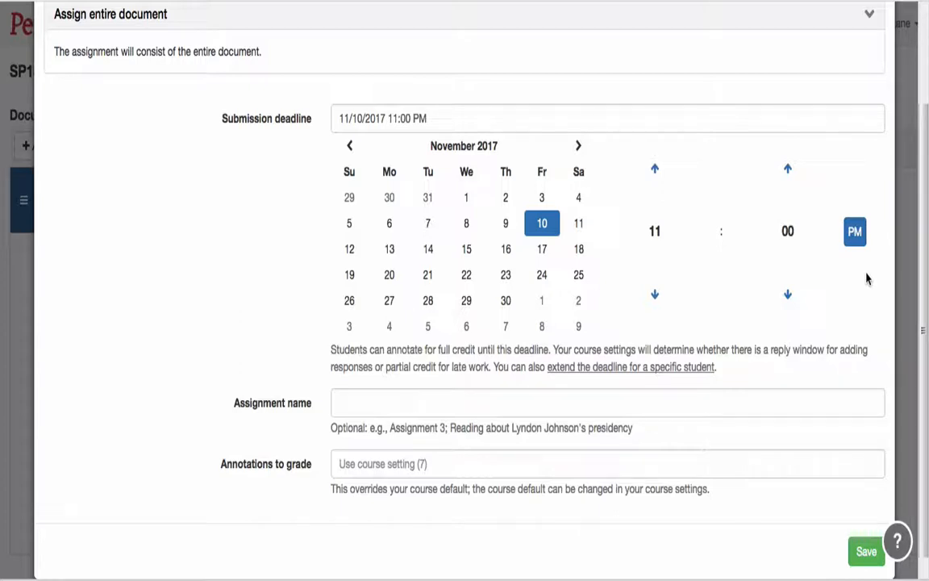
# - Name the assignment "reading article" and save it with 3 annotations to grade
pyautogui.click(487, 405)
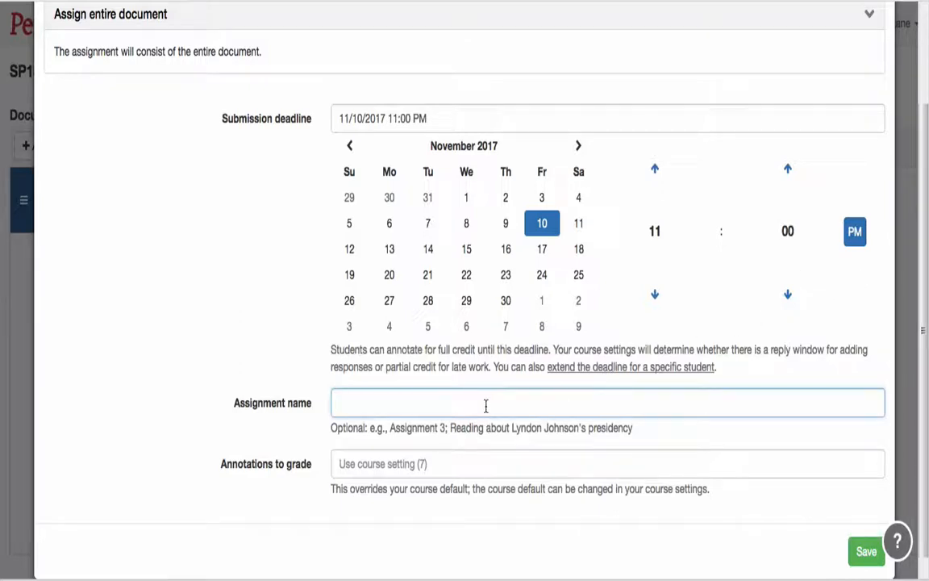
pyautogui.write('reading article')
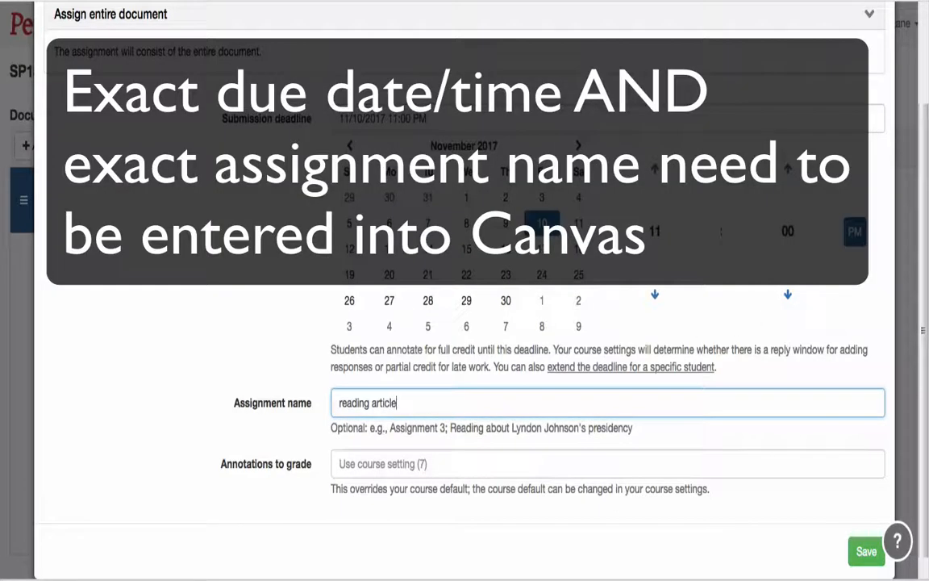
pyautogui.scroll(-1, 393, 504)
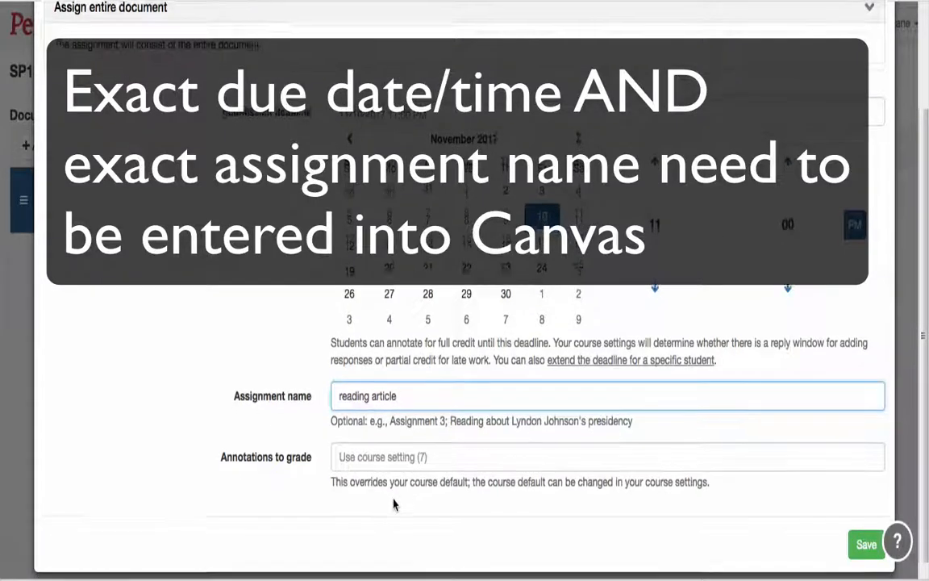
pyautogui.scroll(-1, 396, 502)
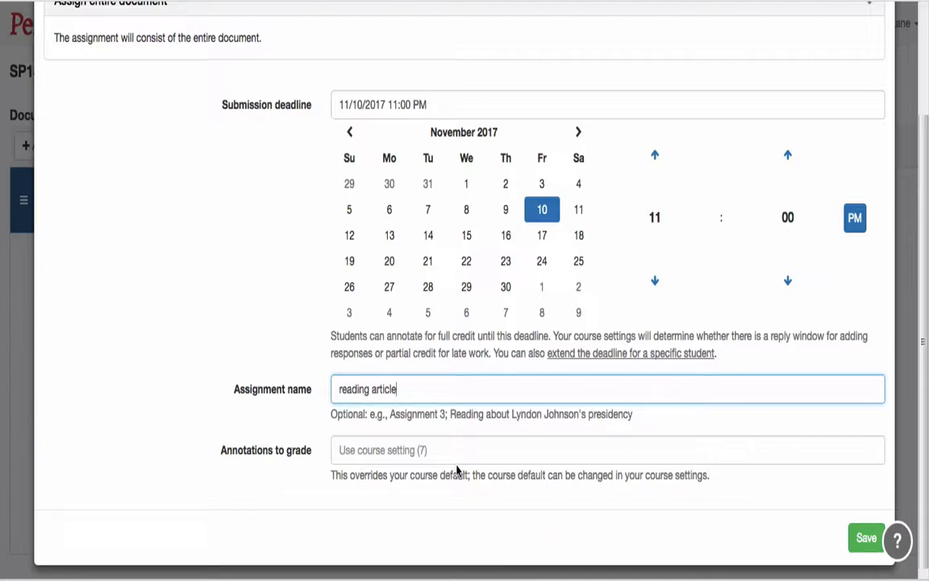
pyautogui.click(370, 445)
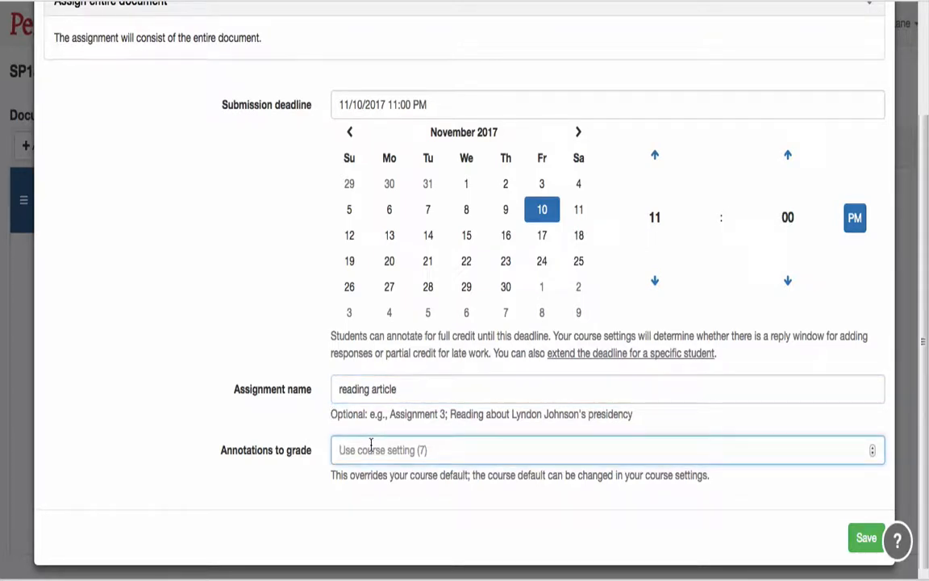
pyautogui.write('3')
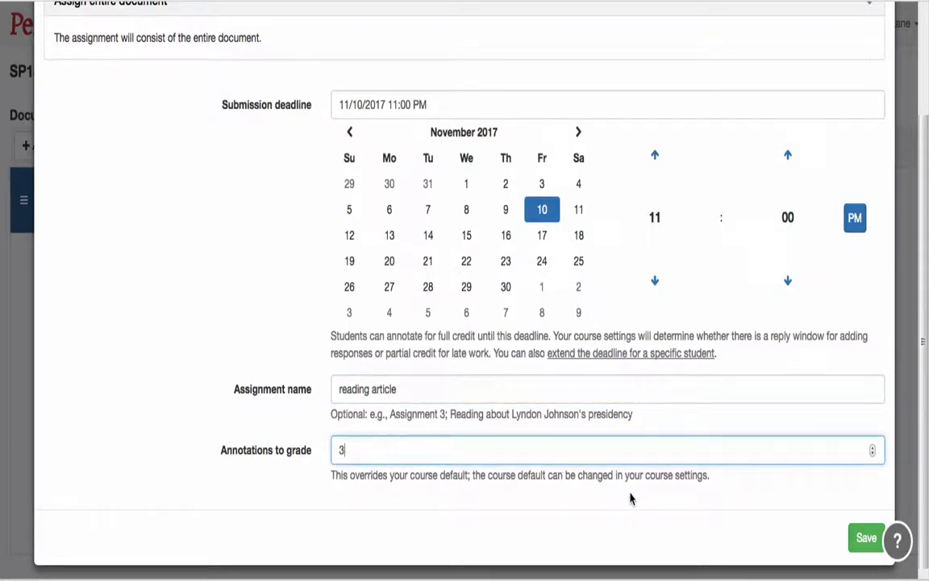
pyautogui.click(867, 538)
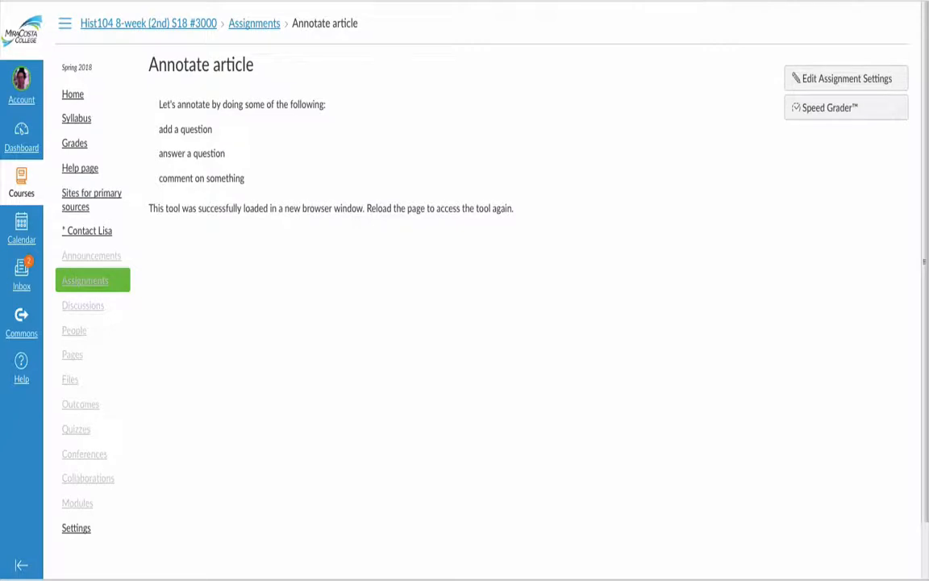
# - Reload the Canvas assignment page, relaunch Perusall from it, and open the "reading article" assignment due November 10, 2017
pyautogui.press('super+r')
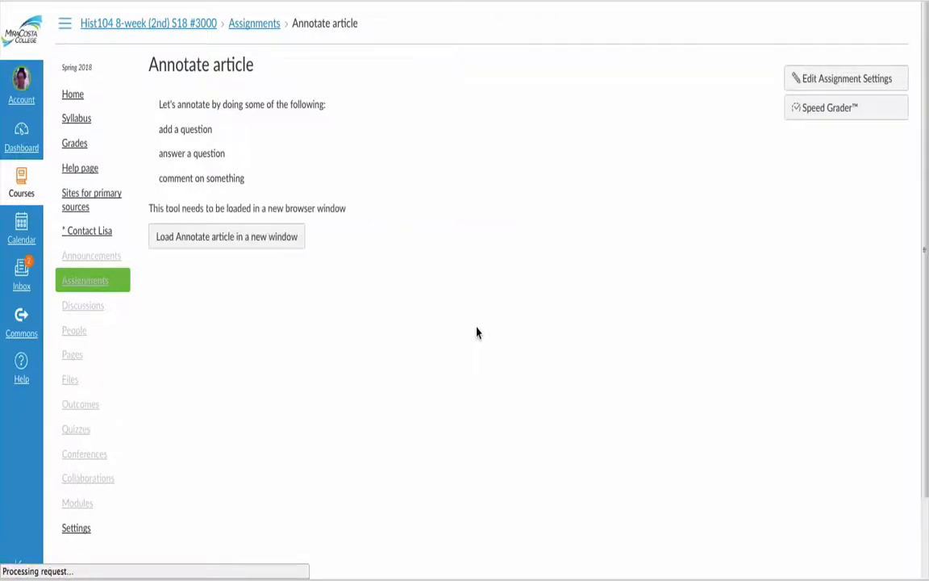
pyautogui.click(223, 246)
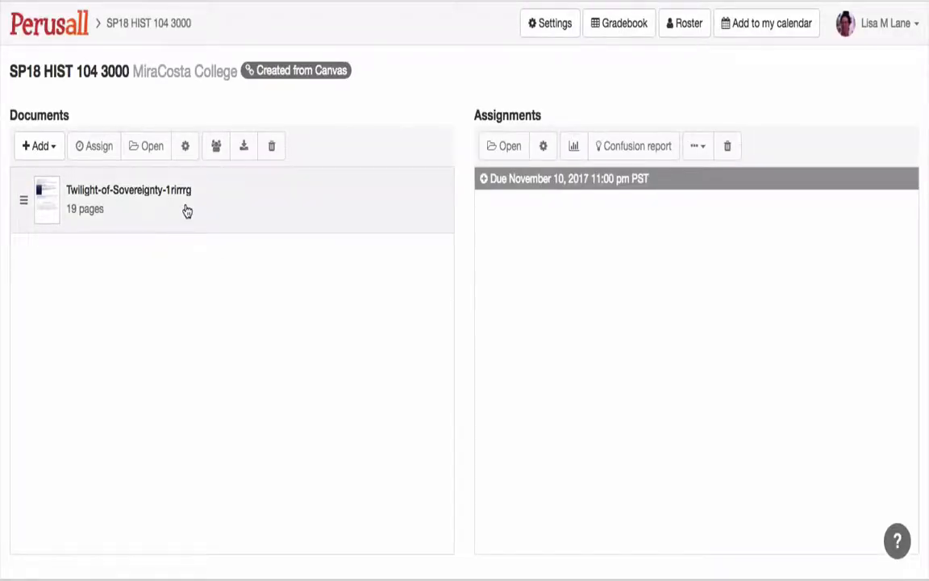
pyautogui.click(484, 180)
pyautogui.click(562, 229)
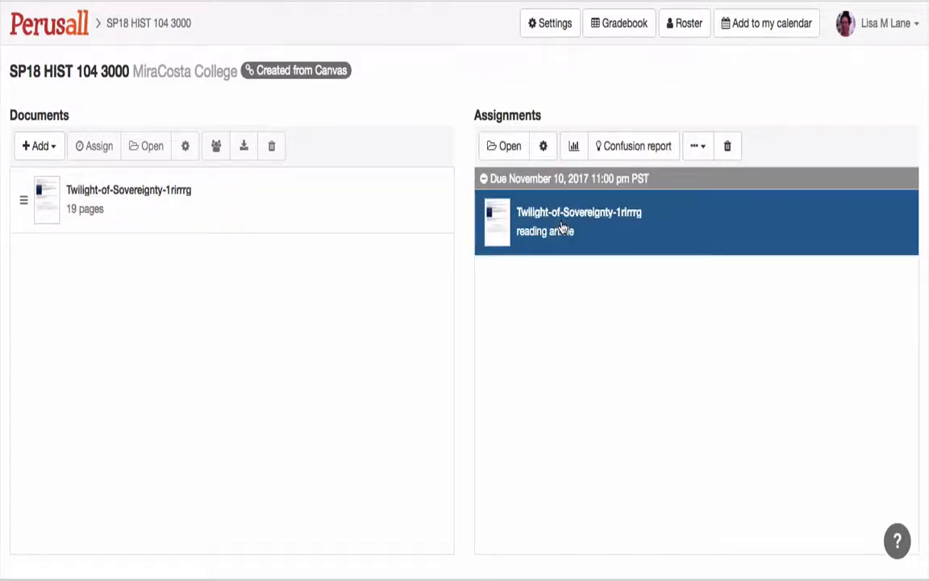
pyautogui.click(507, 148)
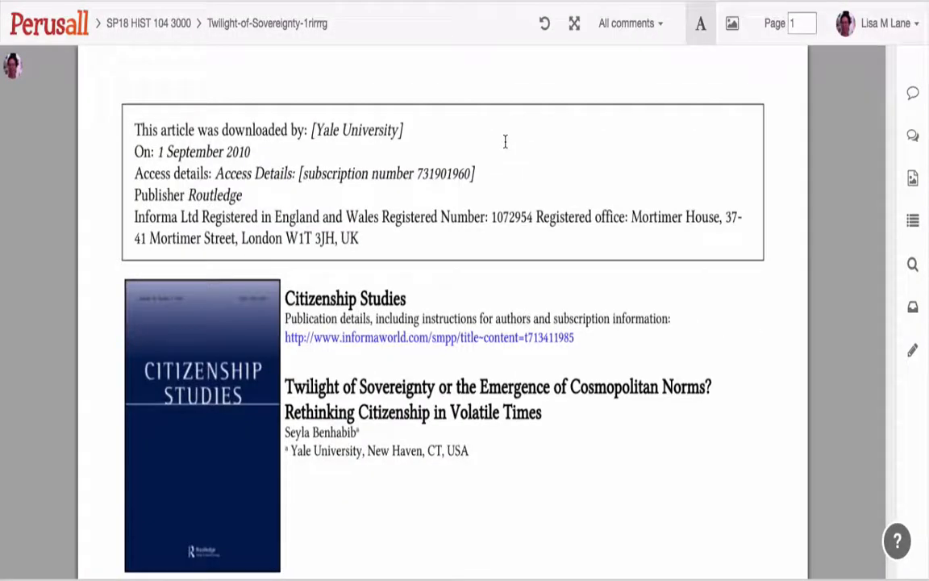
# - Highlight "combines some form of co" in the first body paragraph on page 2 and post the annotation "comment" on it
pyautogui.scroll(-5, 734, 275)
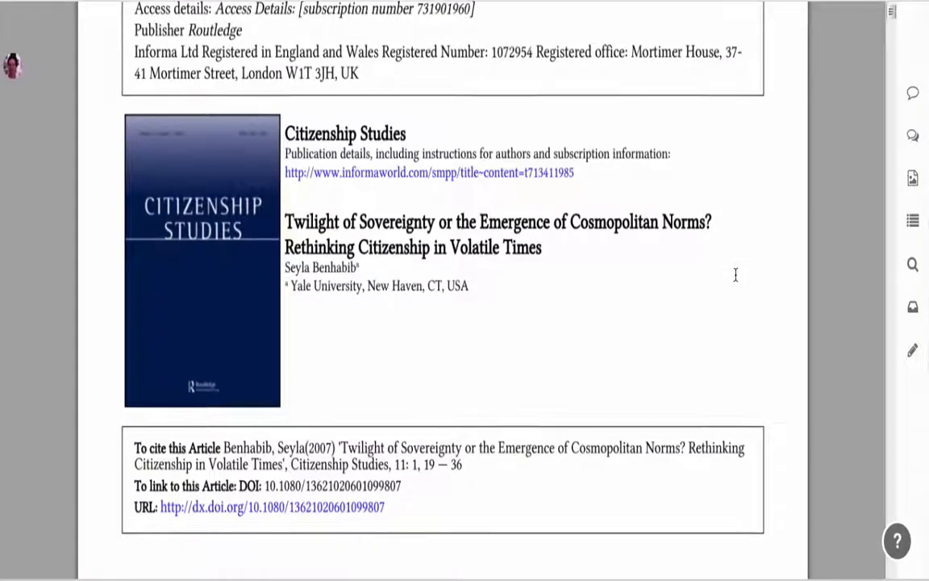
pyautogui.scroll(-15, 732, 271)
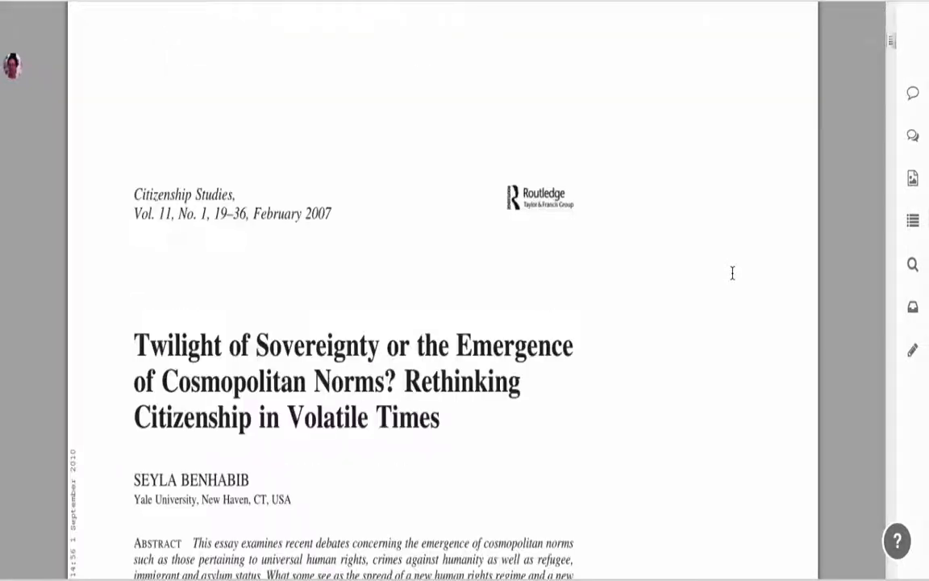
pyautogui.scroll(1, 727, 267)
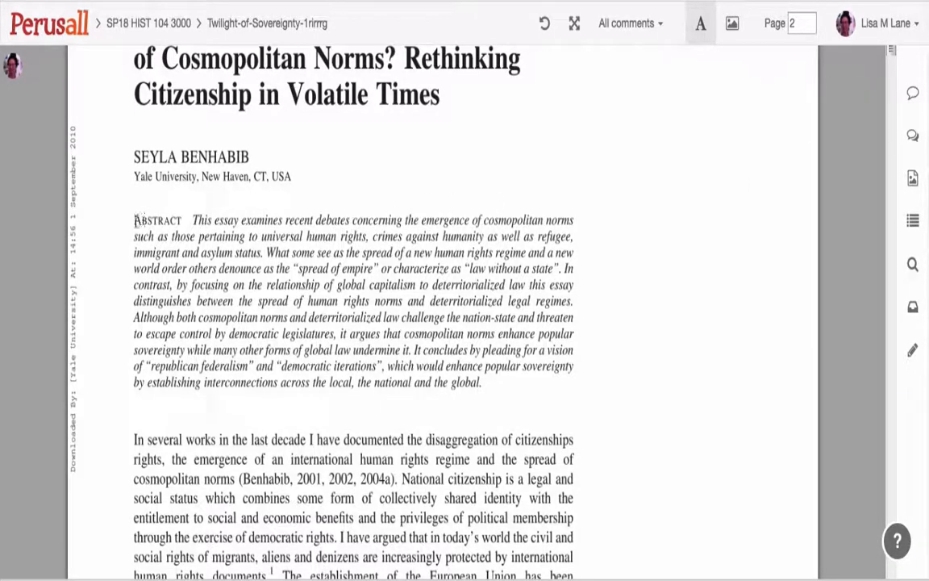
pyautogui.moveTo(384, 459); pyautogui.dragTo(472, 476)
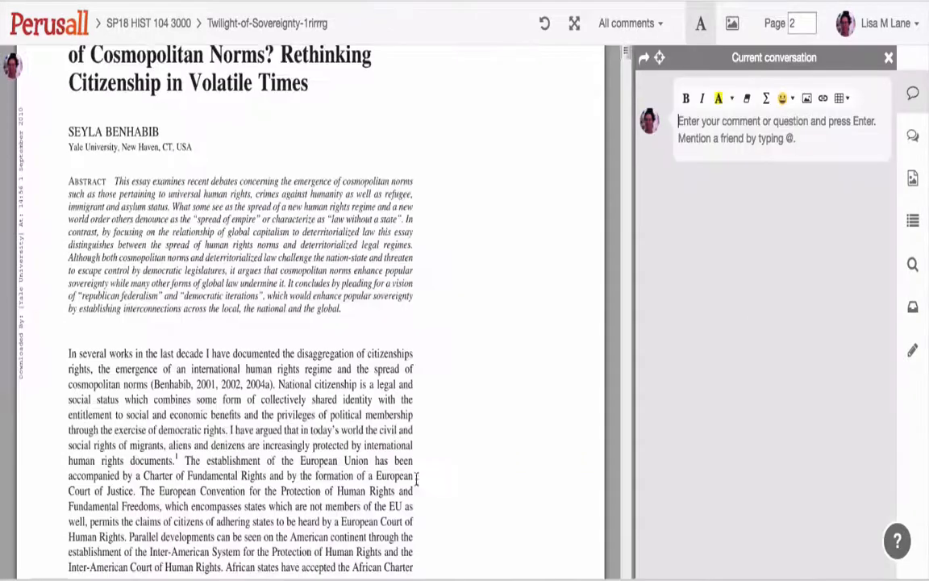
pyautogui.click(358, 444)
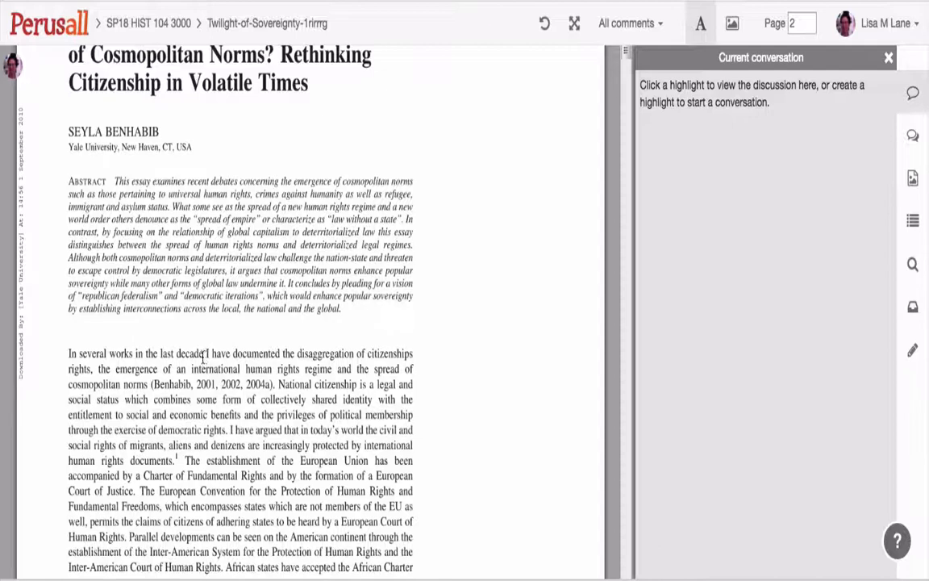
pyautogui.moveTo(271, 399); pyautogui.dragTo(154, 400)
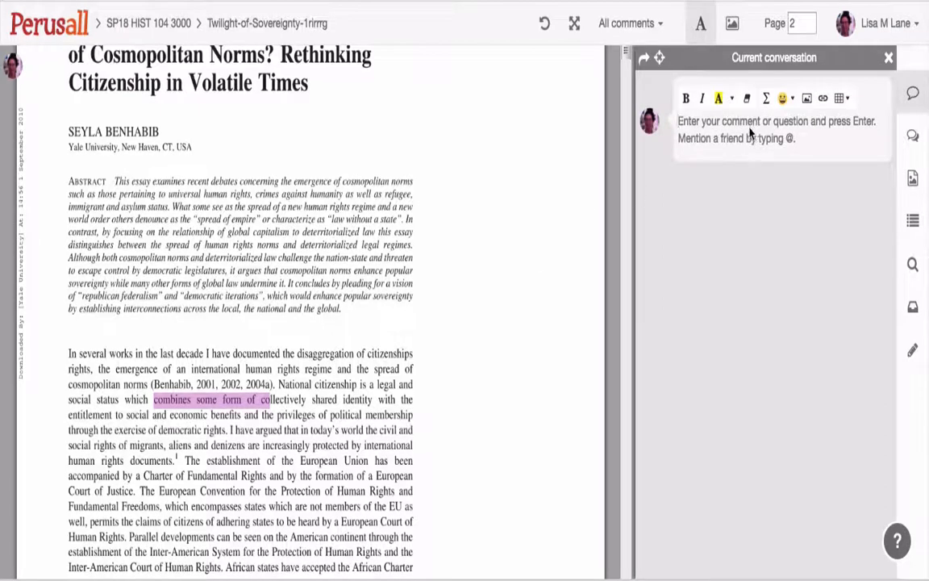
pyautogui.write('comment')
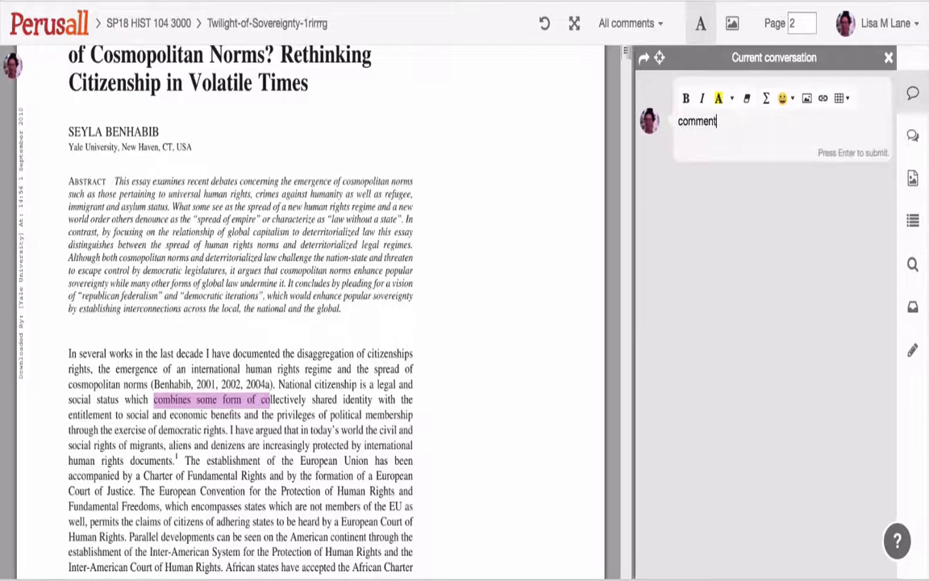
pyautogui.press('Return')
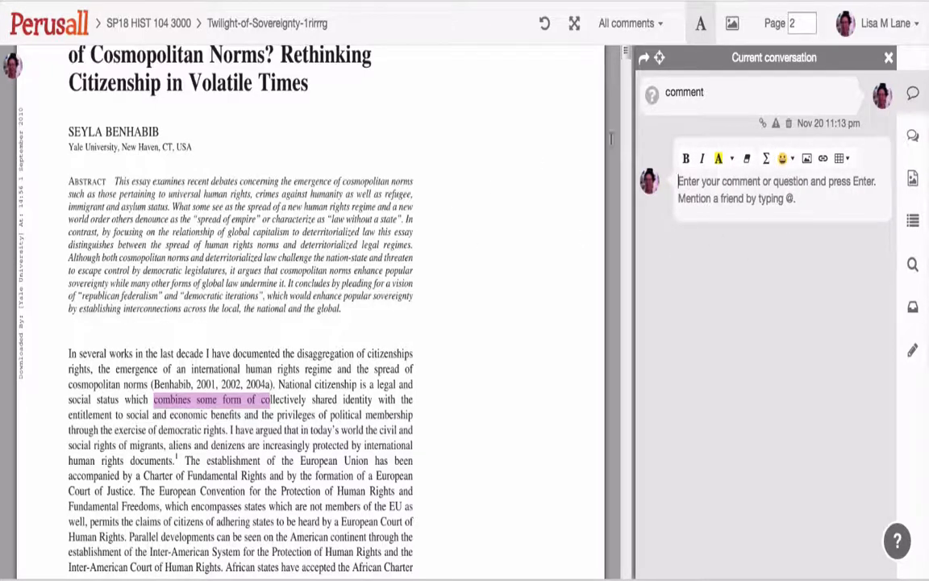
# - View the conversation attached to the highlighted passage and look over the surrounding text on page 2
pyautogui.click(226, 401)
pyautogui.scroll(-3, 481, 257)
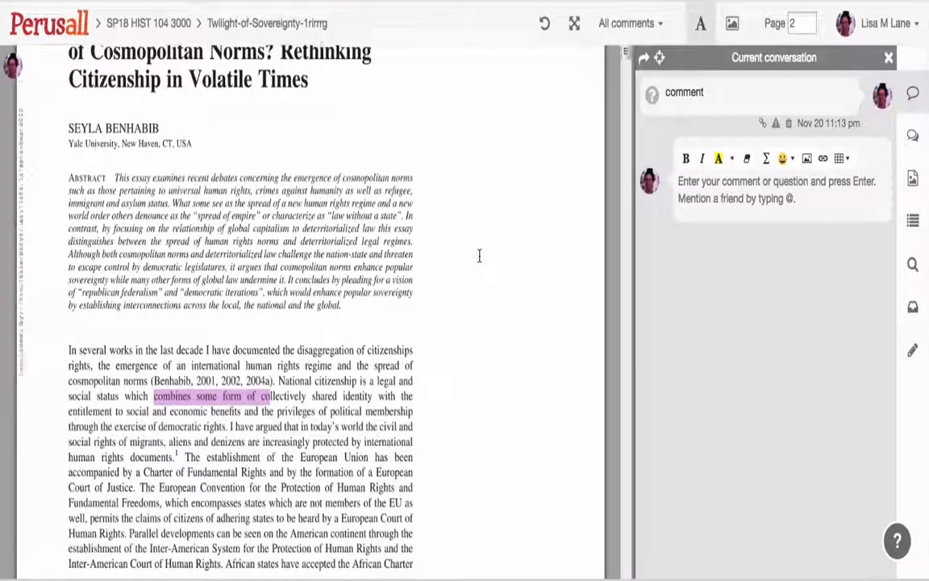
pyautogui.scroll(3, 483, 255)
pyautogui.scroll(4, 486, 250)
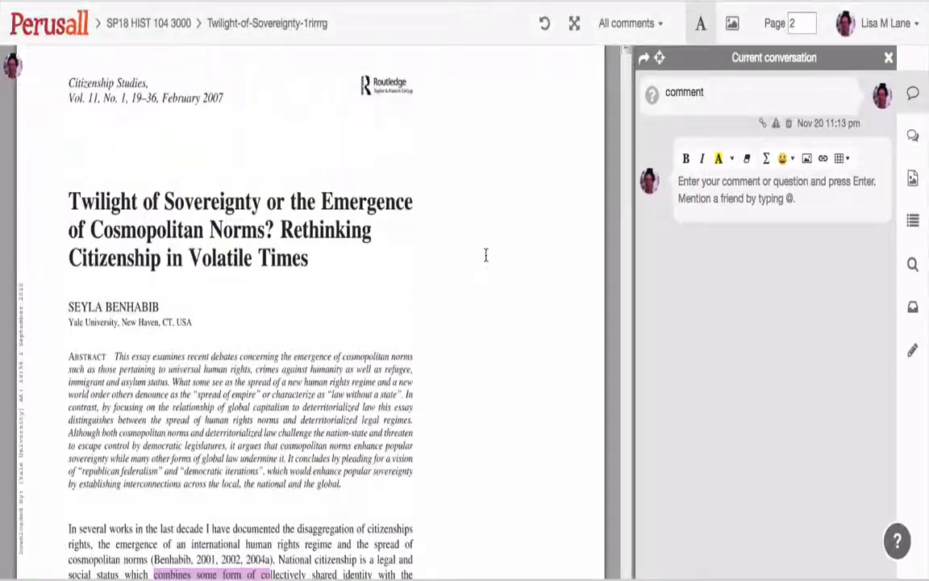